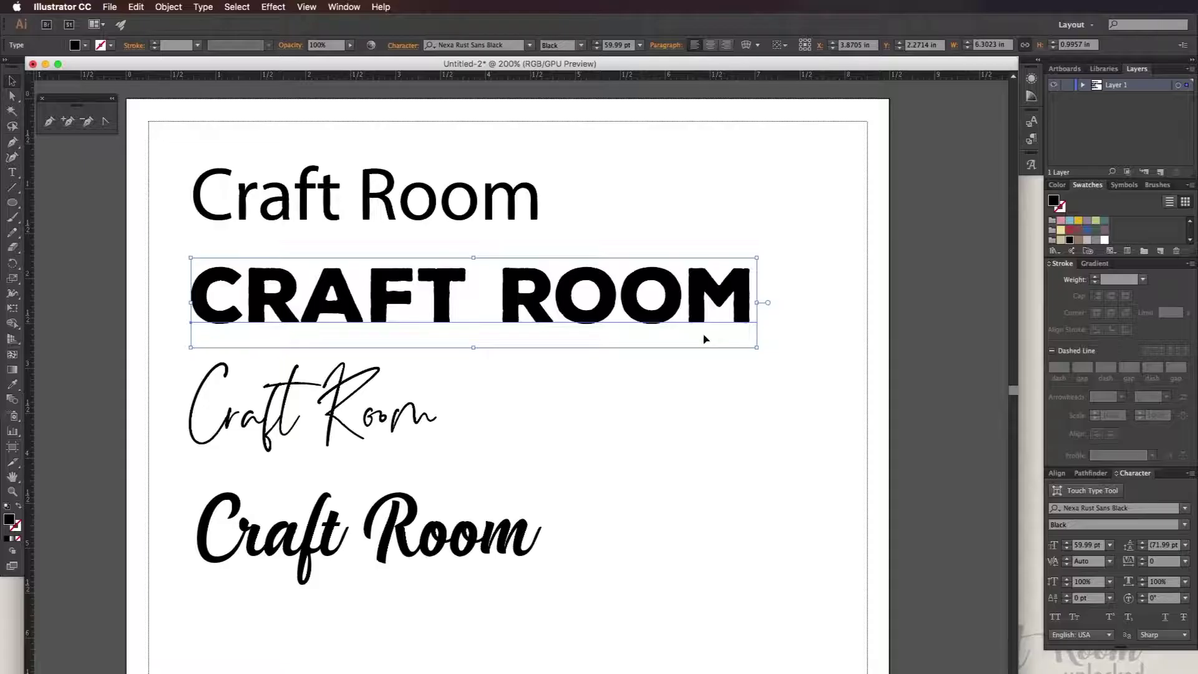
- Convert the three lower "Craft Room" text lines to outlines
click(357, 395)
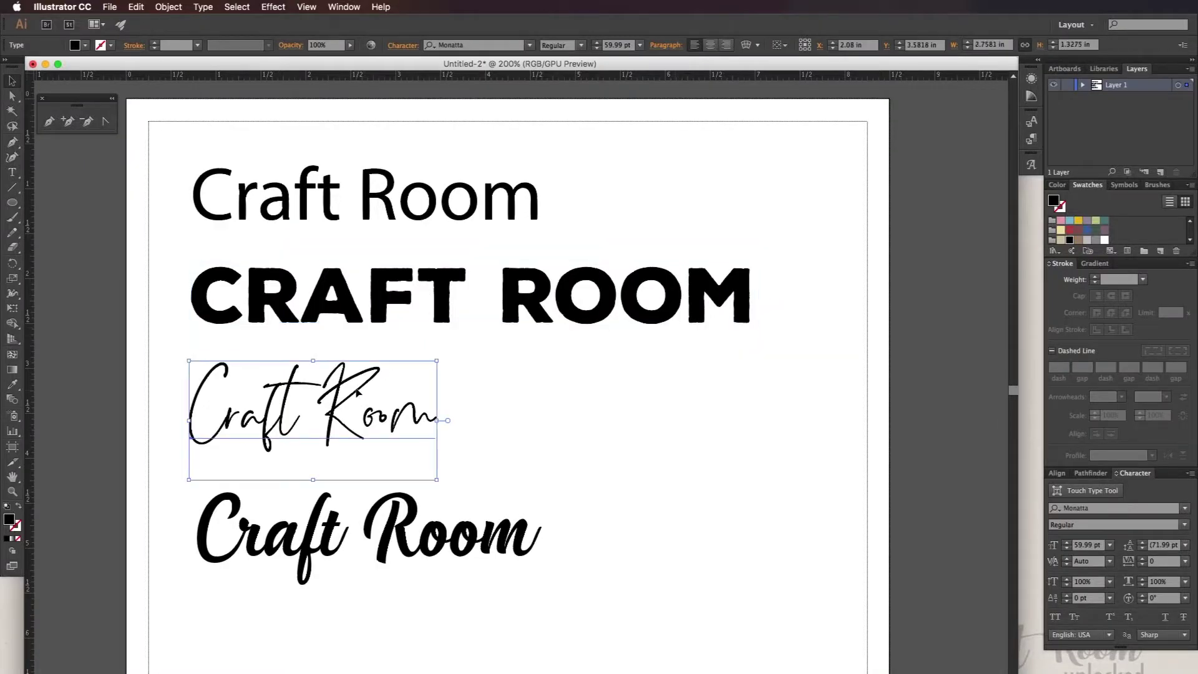
click(417, 548)
drag(549, 587, 259, 304)
right_click(259, 306)
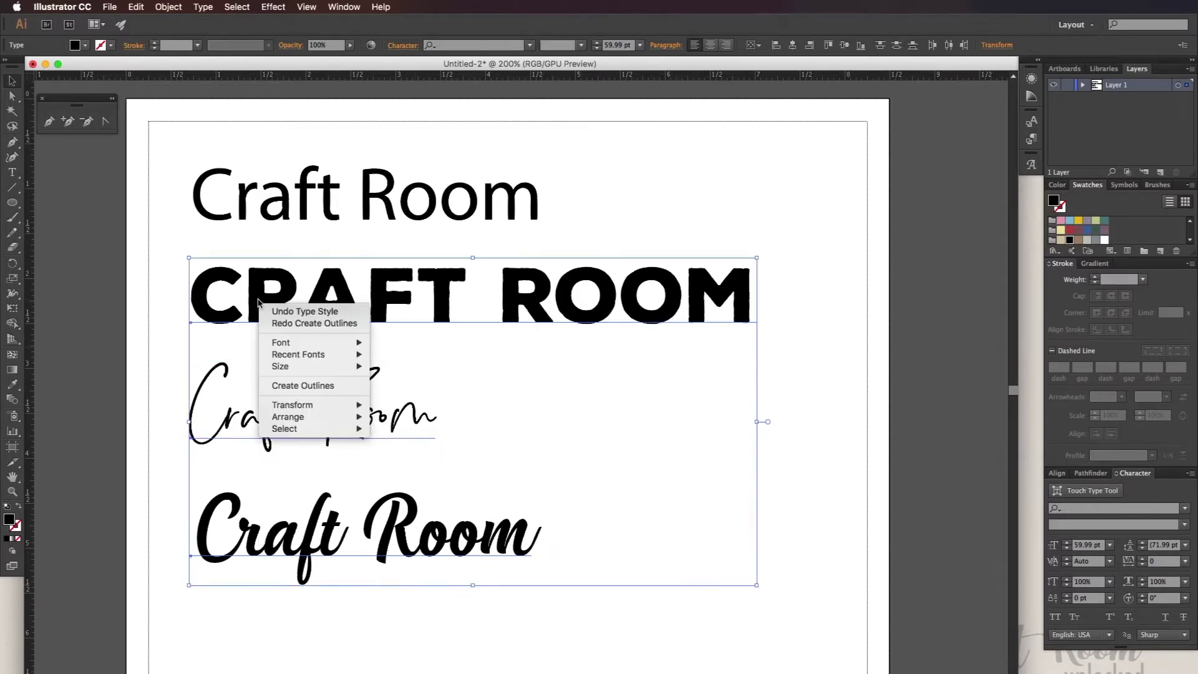
click(295, 390)
click(466, 378)
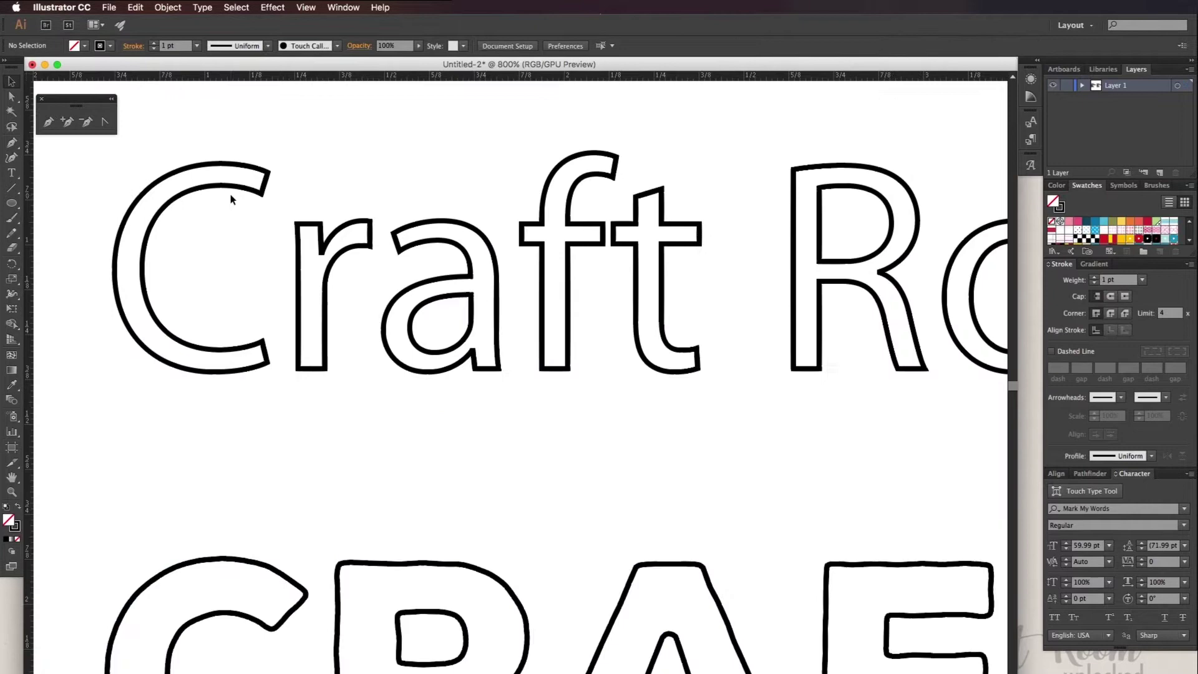
- Ungroup the outlined letters of the topmost "Craft Room" line
scroll(225, 209, left, 3)
click(256, 222)
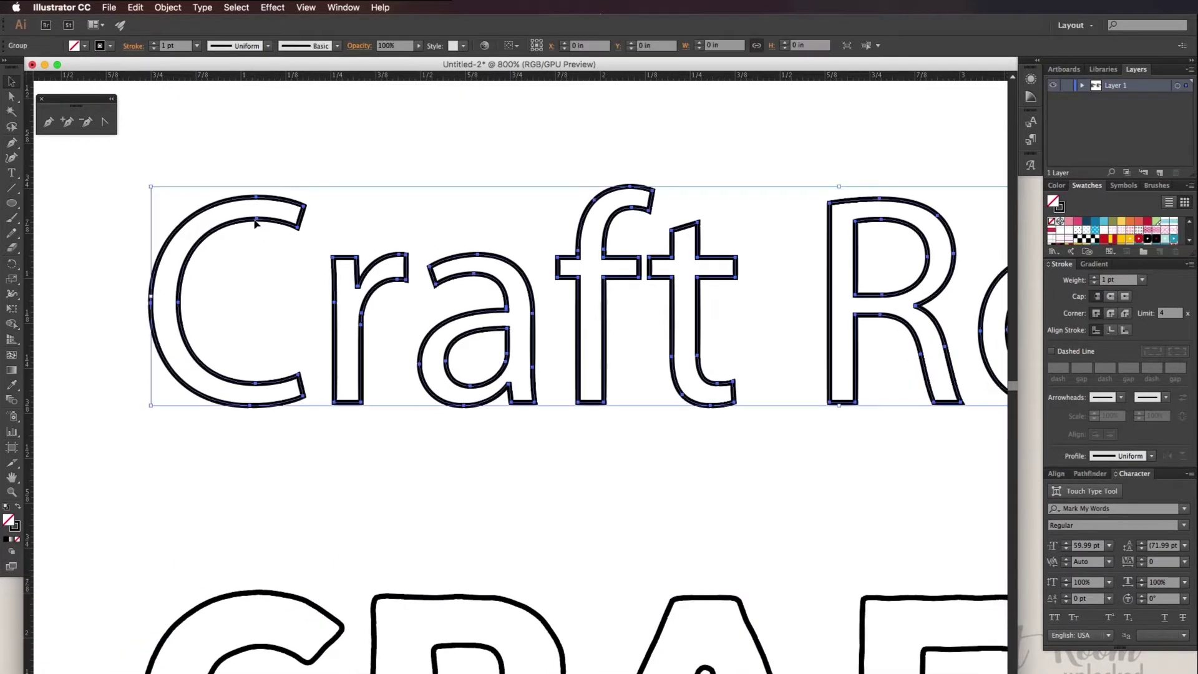
right_click(256, 222)
click(310, 295)
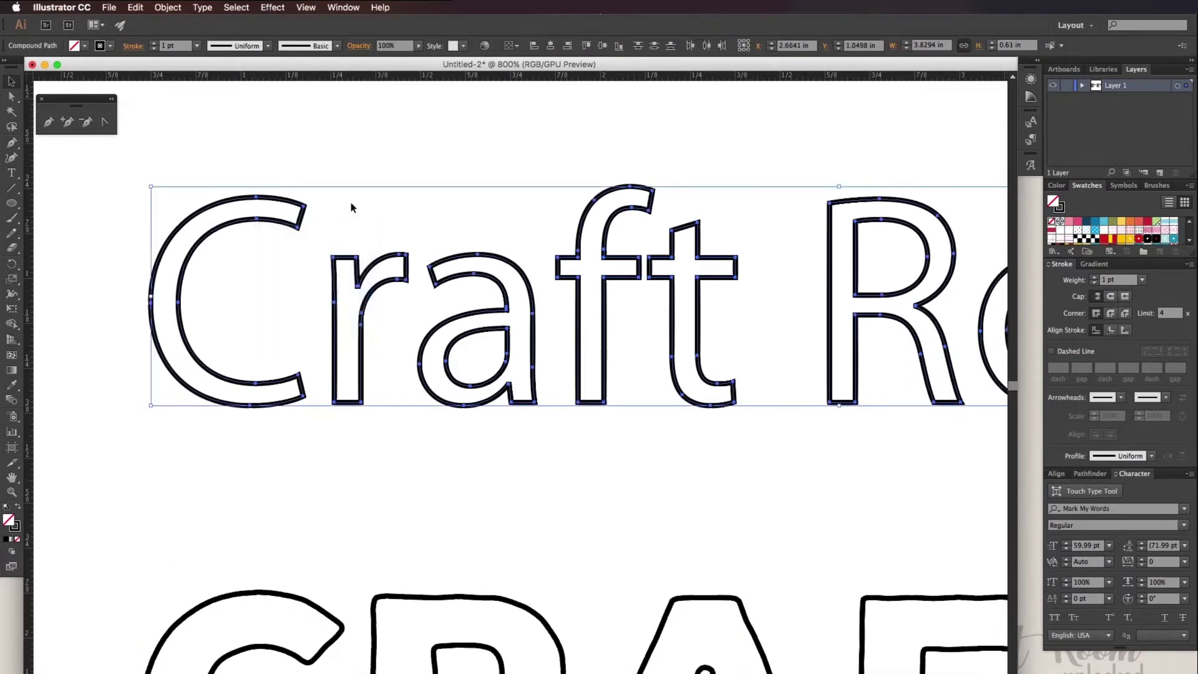
click(353, 208)
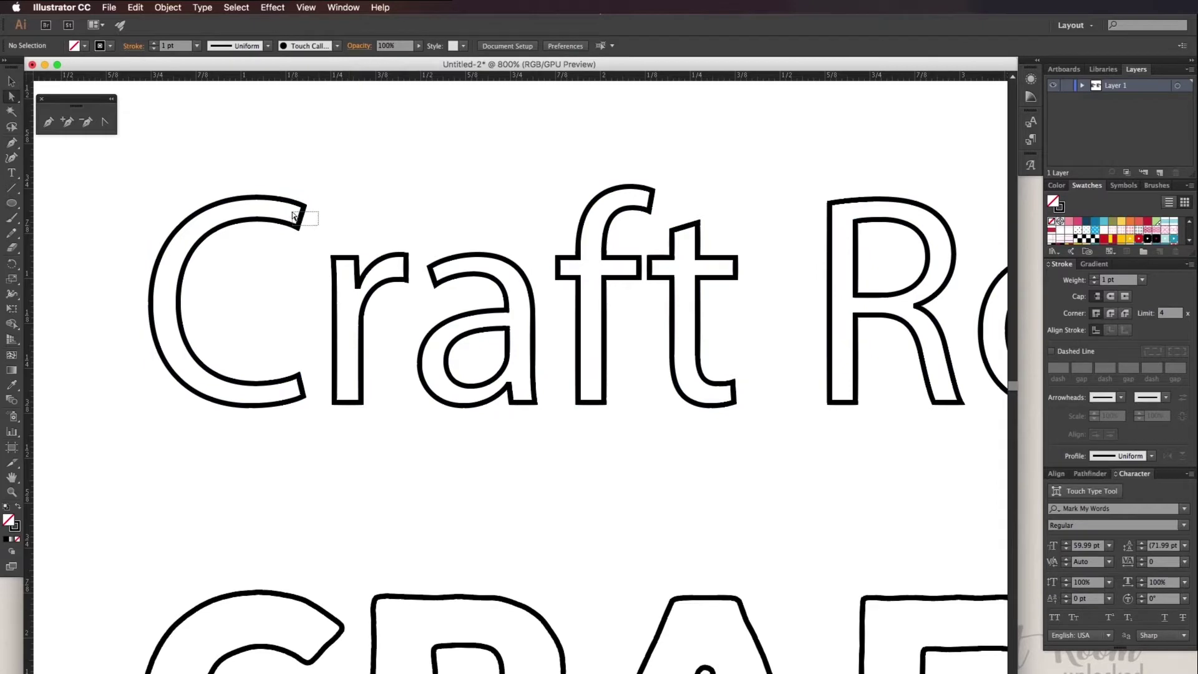
- Delete the short end segments at both tips of the letter C in the first line, leaving two open curves
drag(292, 213, 291, 212)
key(Delete)
drag(313, 383, 294, 396)
key(Delete)
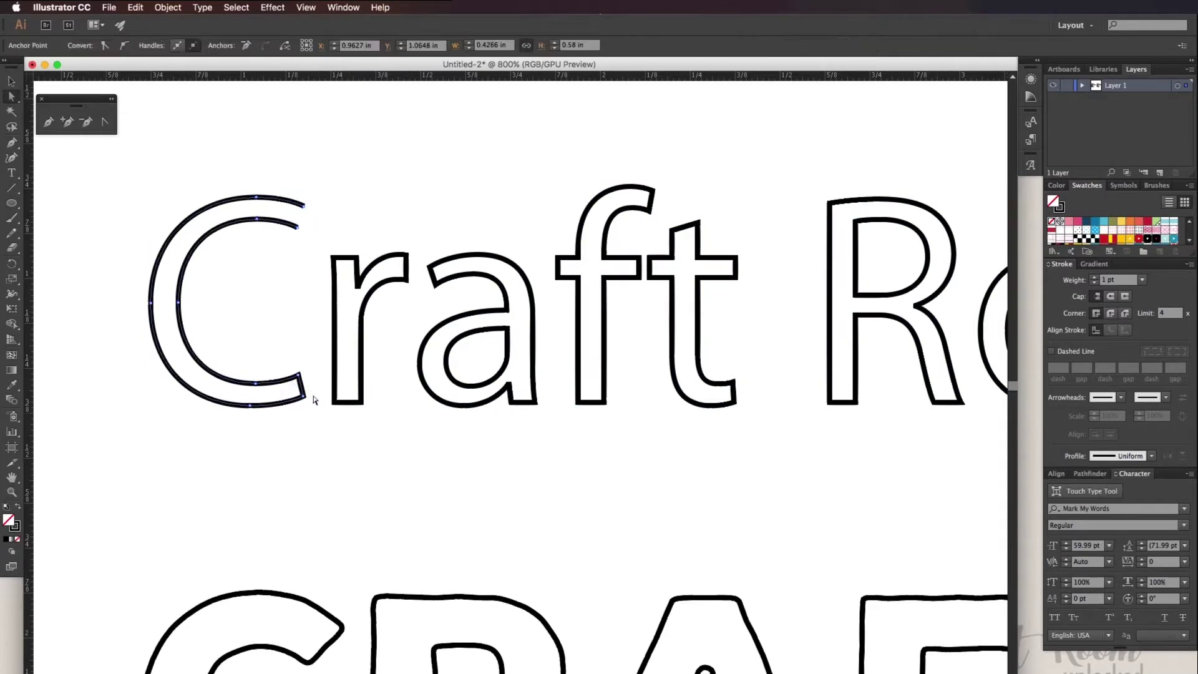
click(344, 403)
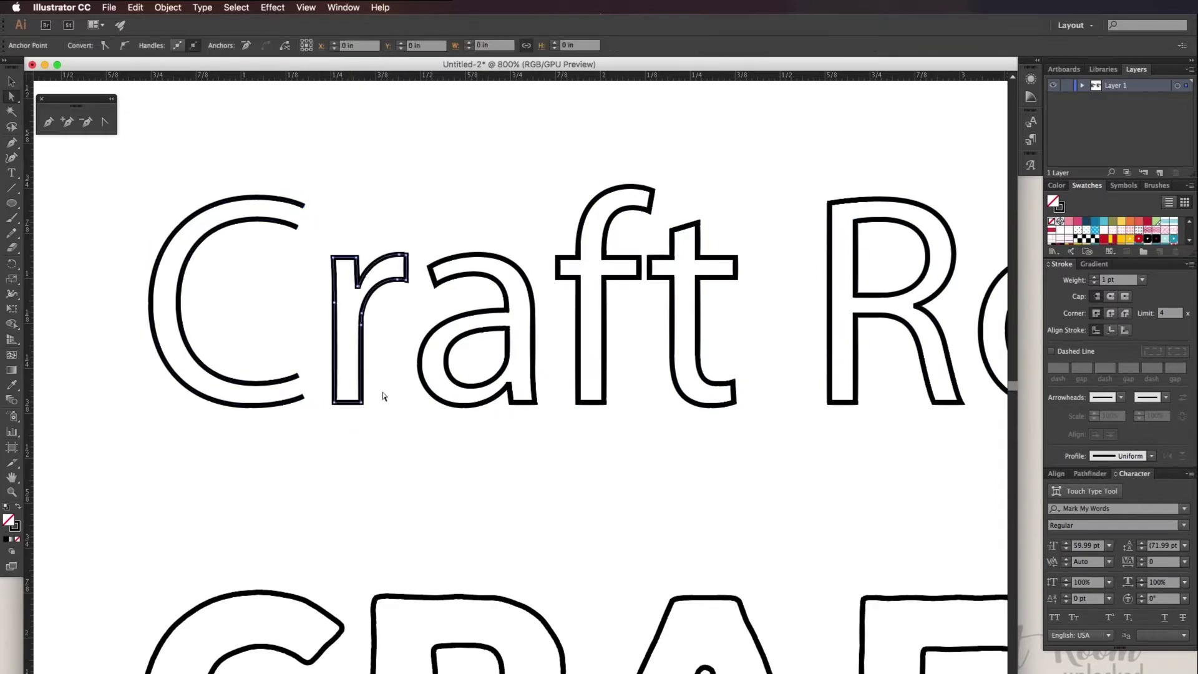
click(382, 395)
- Set the blend options to Specified Steps spacing with 1 step, with the open letter C selected
key(v)
drag(267, 175, 226, 261)
click(174, 6)
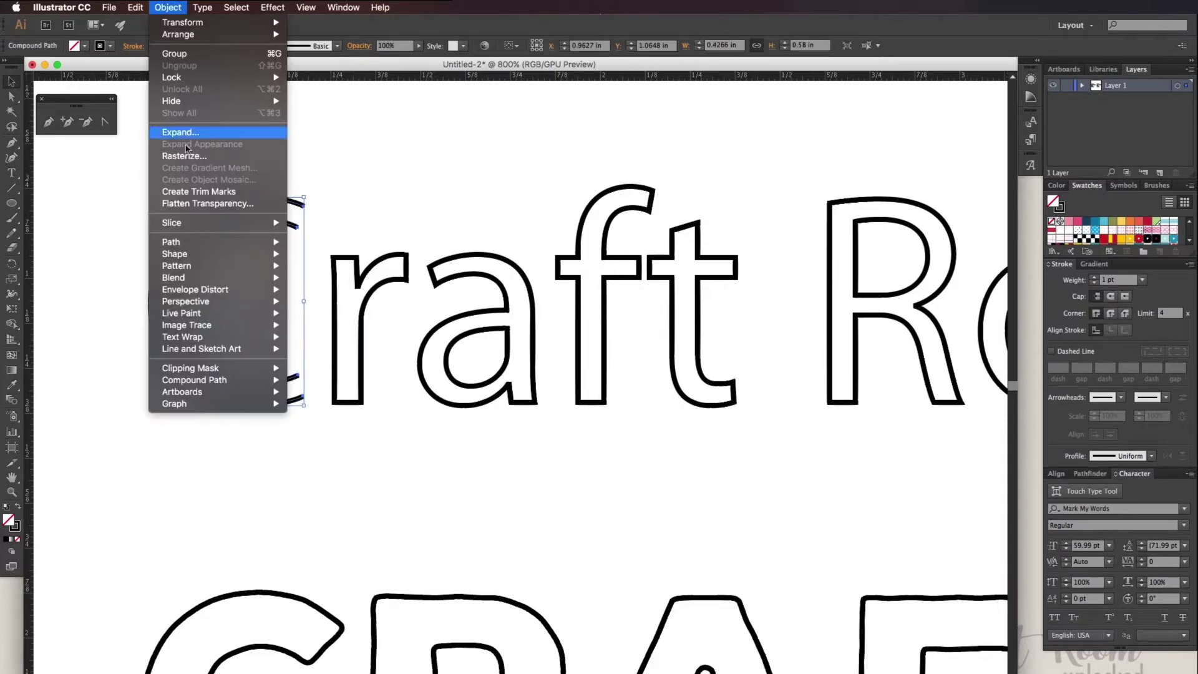
mouse_move(202, 277)
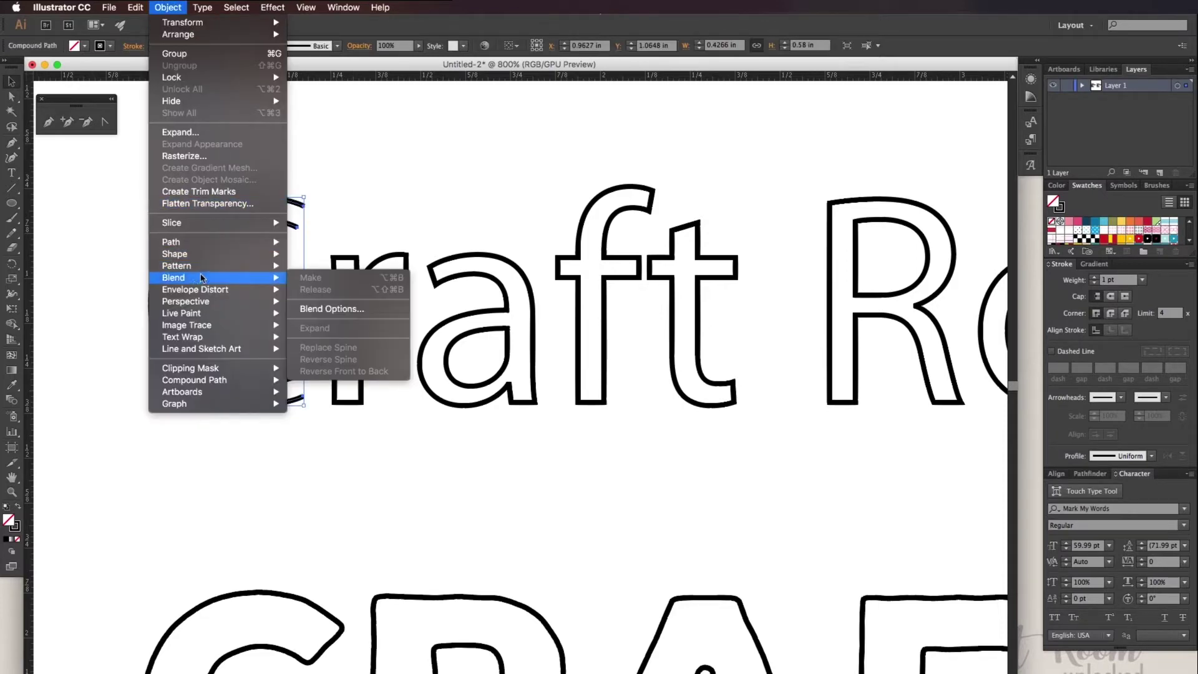
click(328, 309)
click(594, 349)
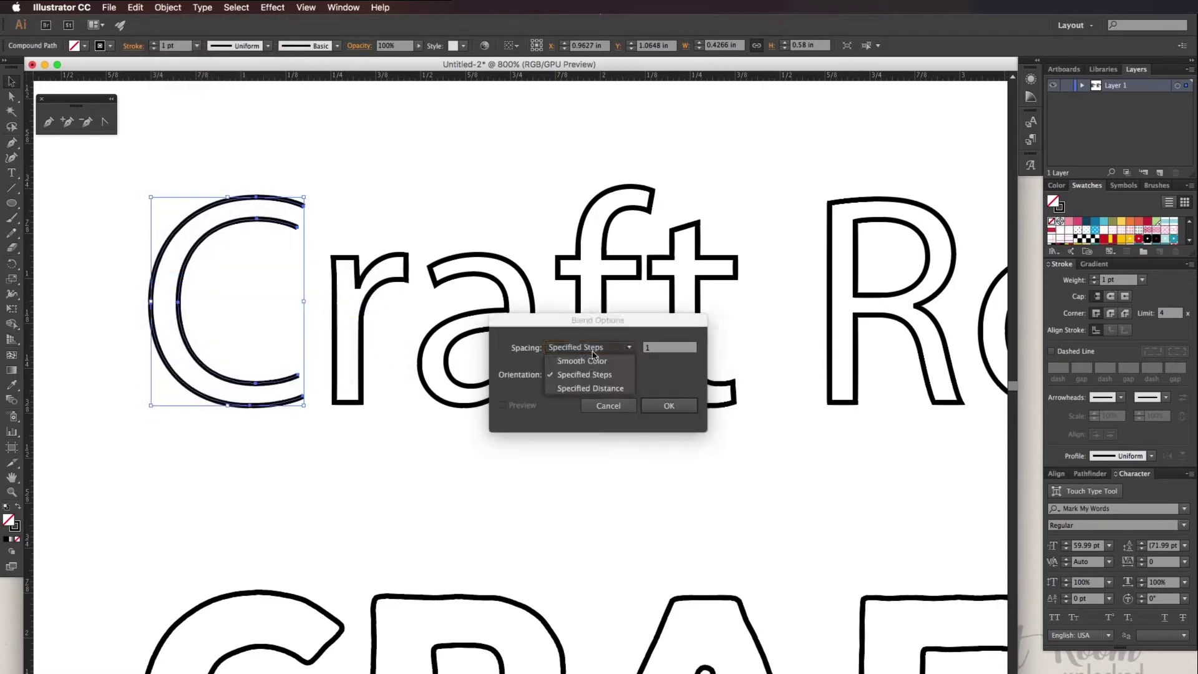
click(663, 375)
click(668, 406)
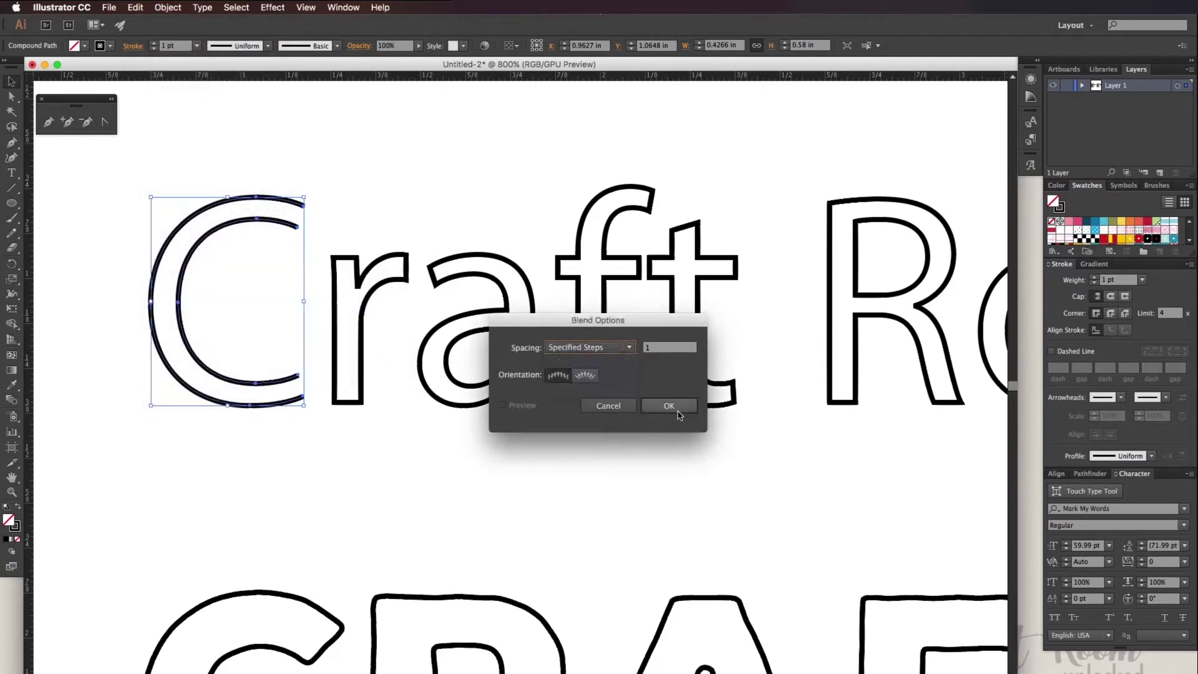
click(343, 212)
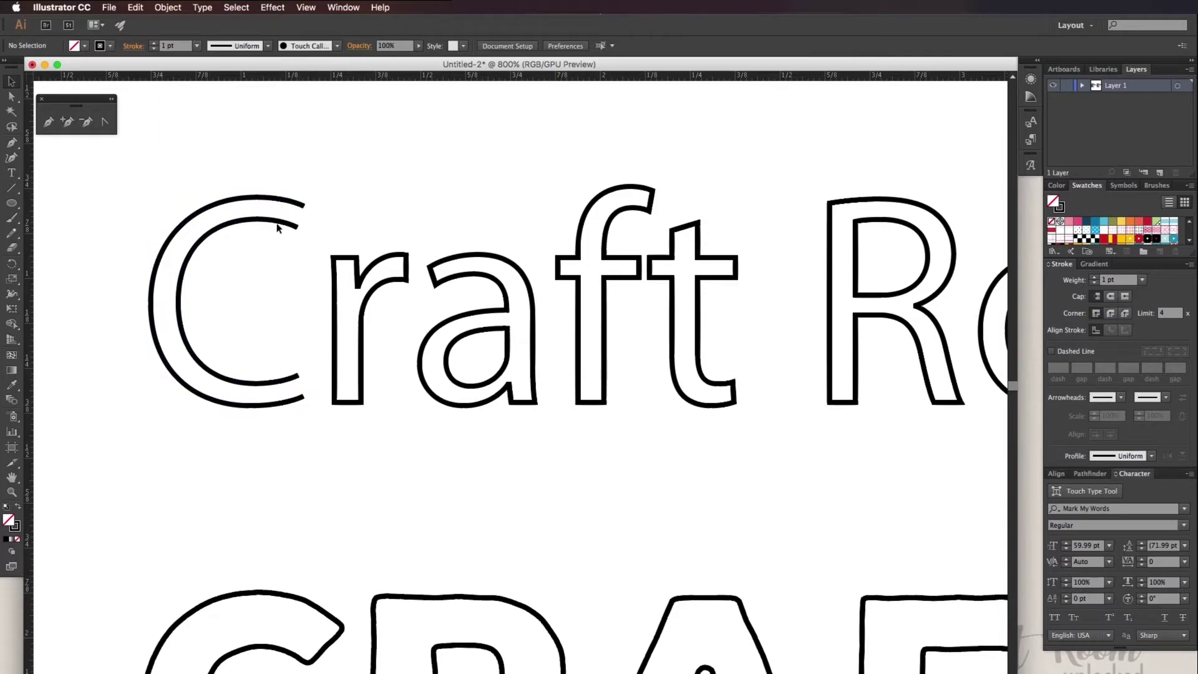
- Release the compound path of the letter C
click(279, 226)
right_click(279, 226)
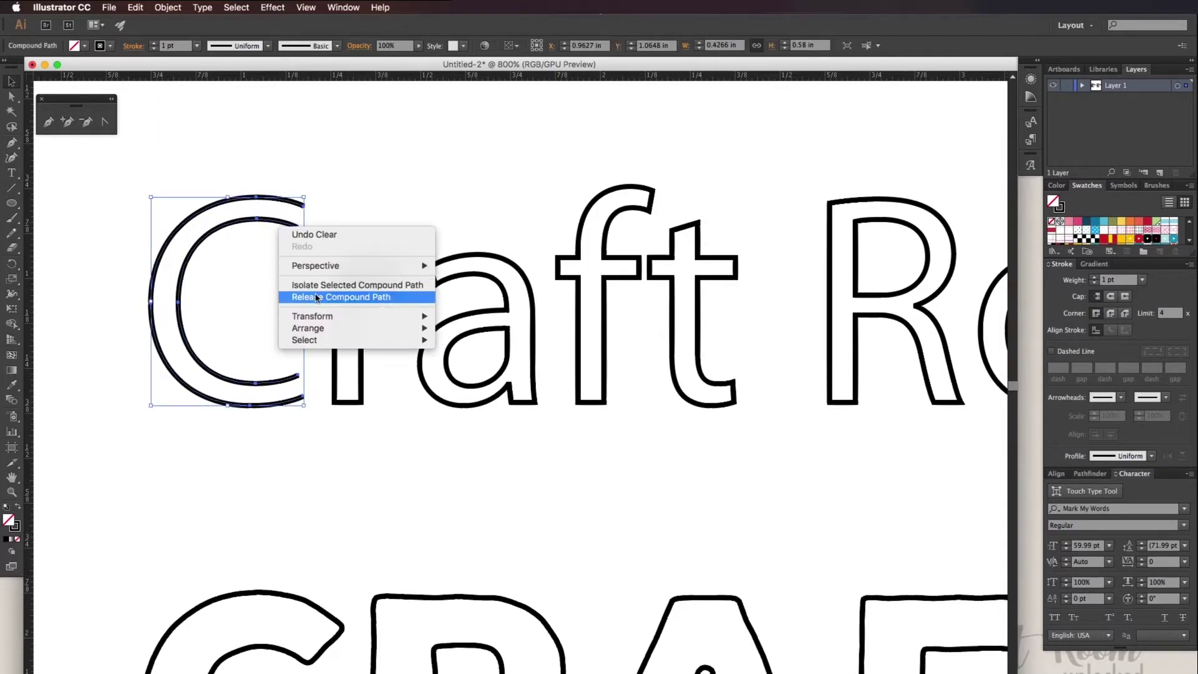
click(316, 296)
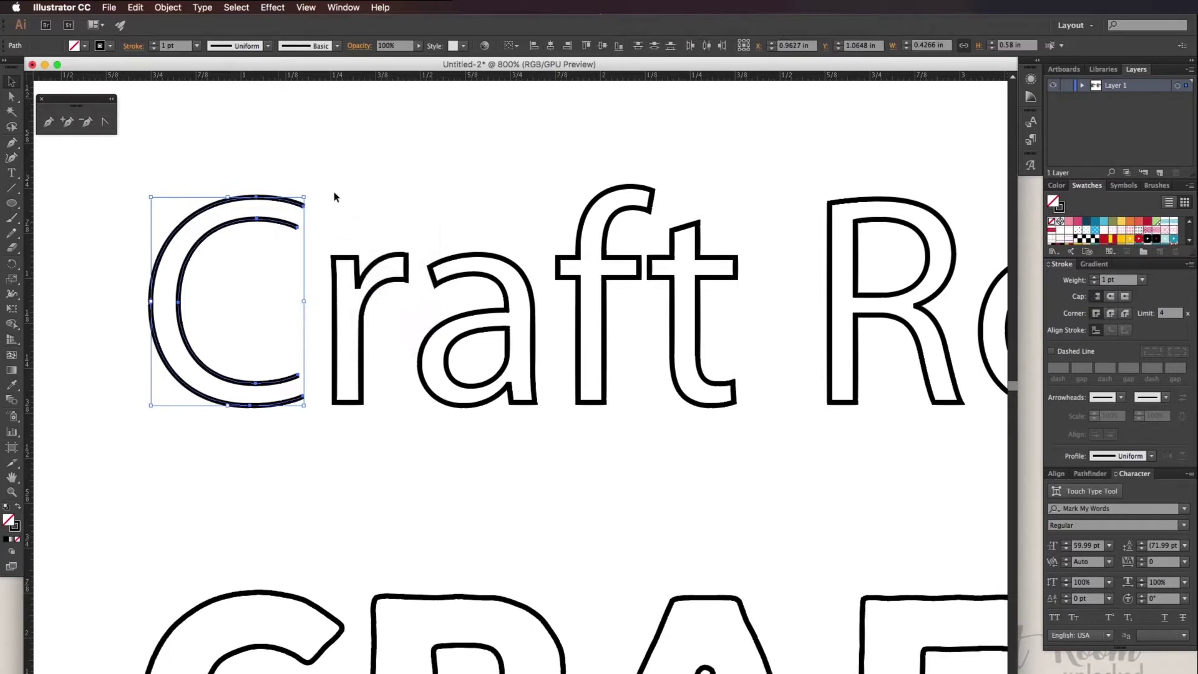
- Make a blend between the inner and outer curves of the letter C
click(244, 182)
click(243, 199)
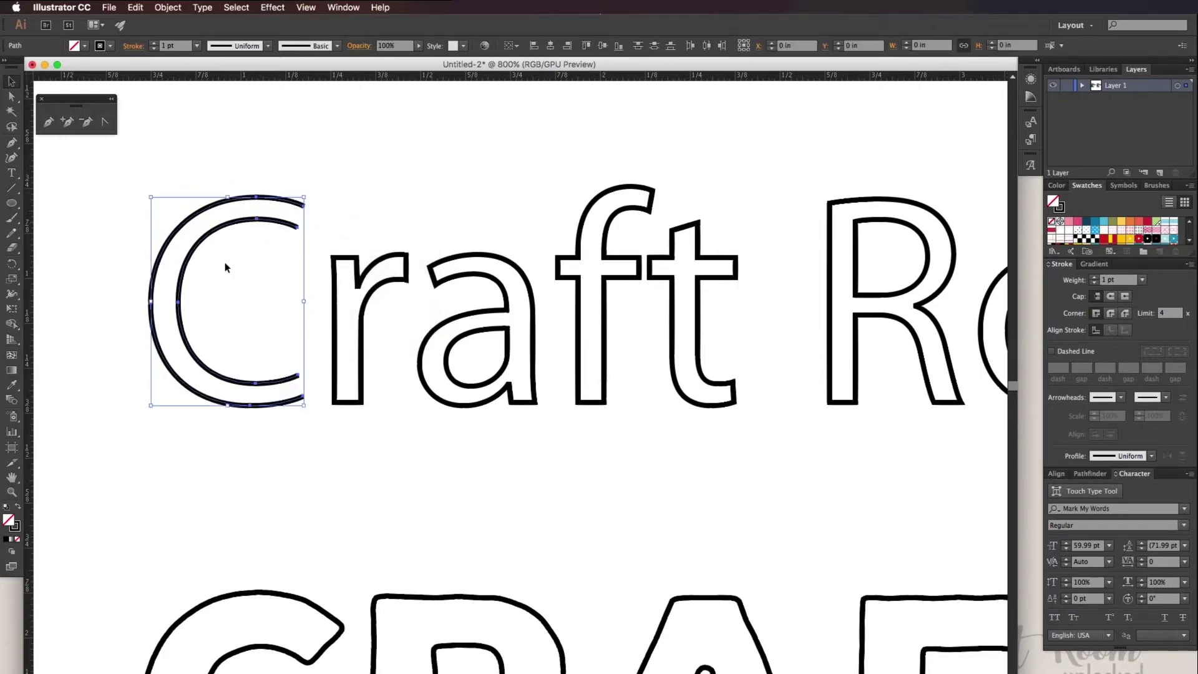
click(166, 7)
mouse_move(225, 278)
click(312, 278)
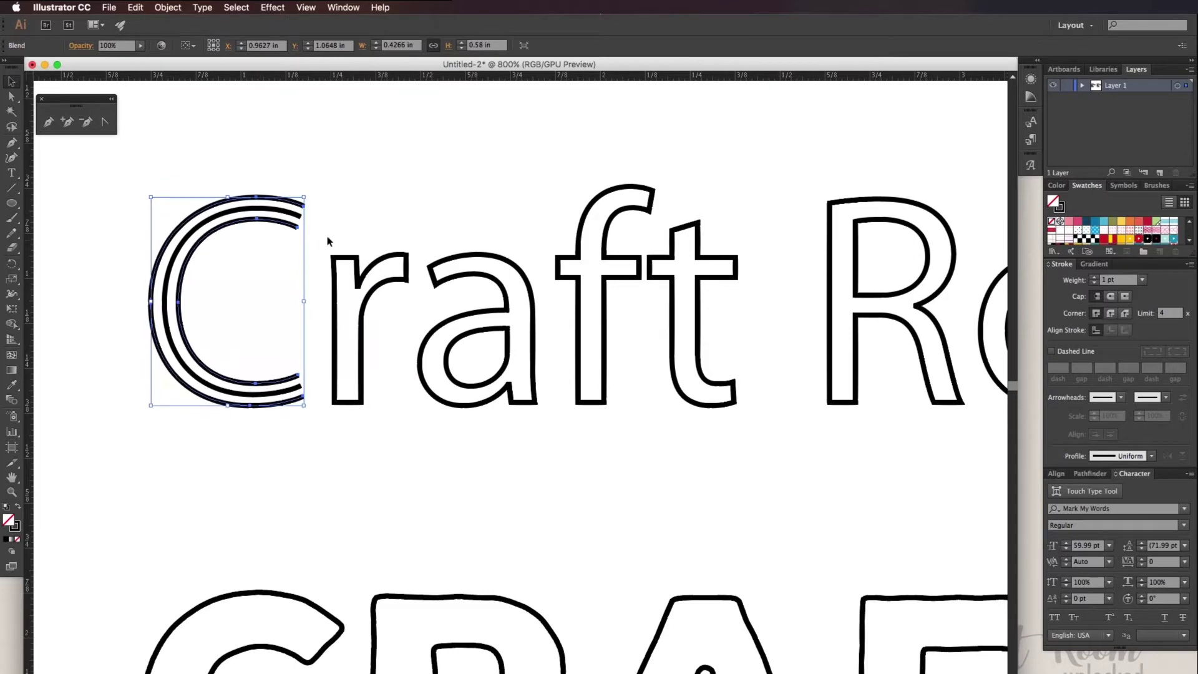
click(366, 233)
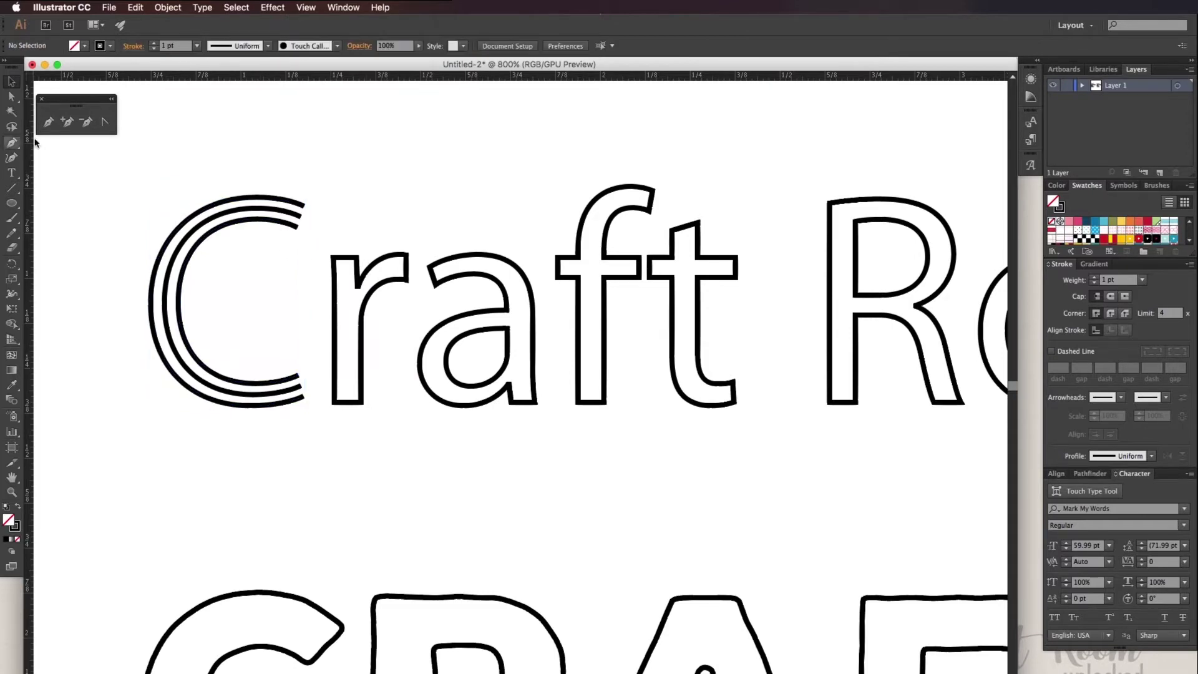
- Draw a nearly vertical line about 0.26 in tall where the arm of the letter r meets its stem
click(12, 188)
scroll(361, 309, up, 1)
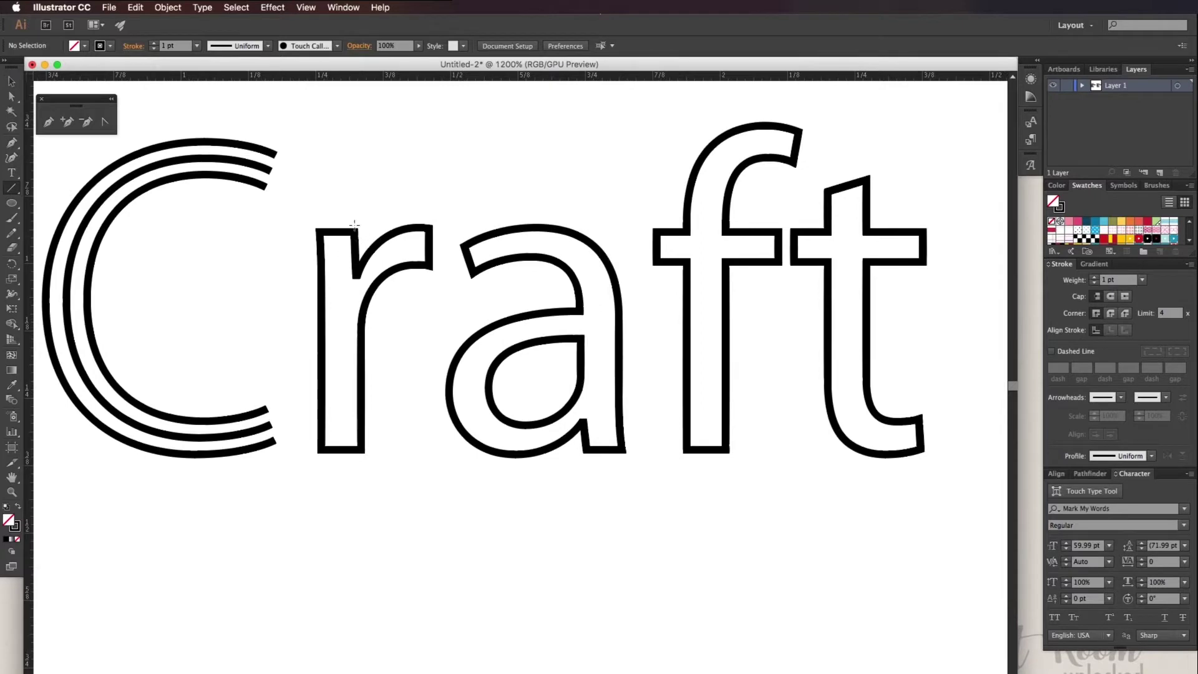
drag(357, 309, 367, 367)
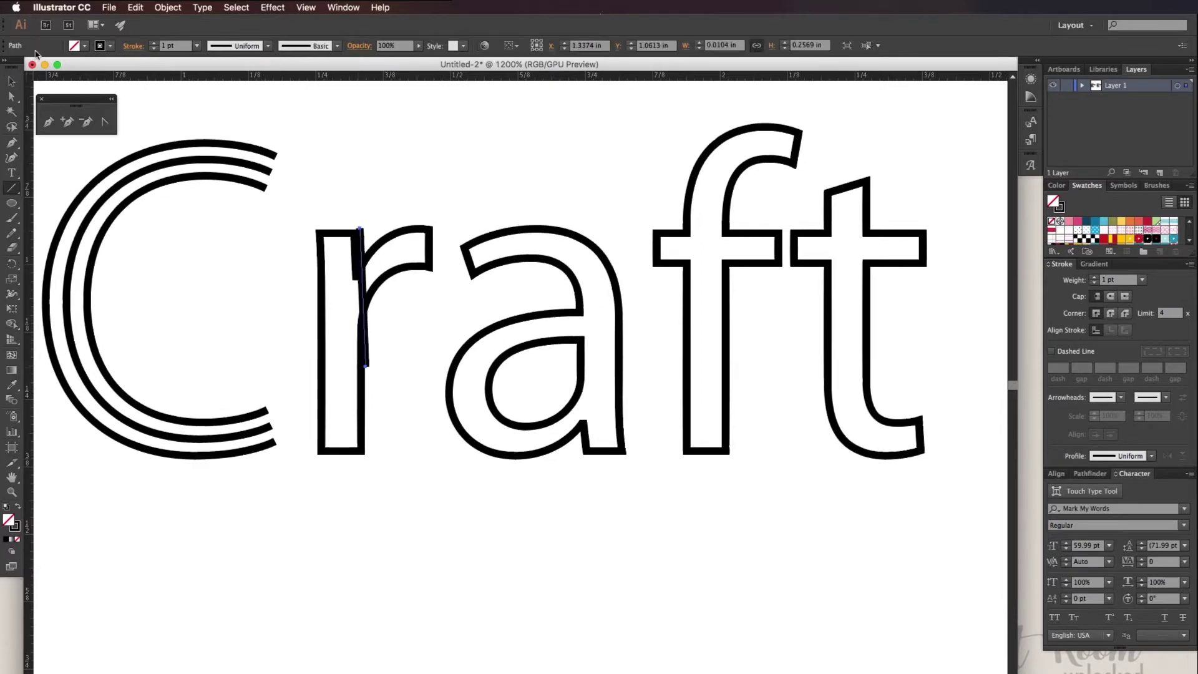
- Divide the letter r along the drawn line with Pathfinder and ungroup the resulting pieces
key(v)
shift+click(363, 324)
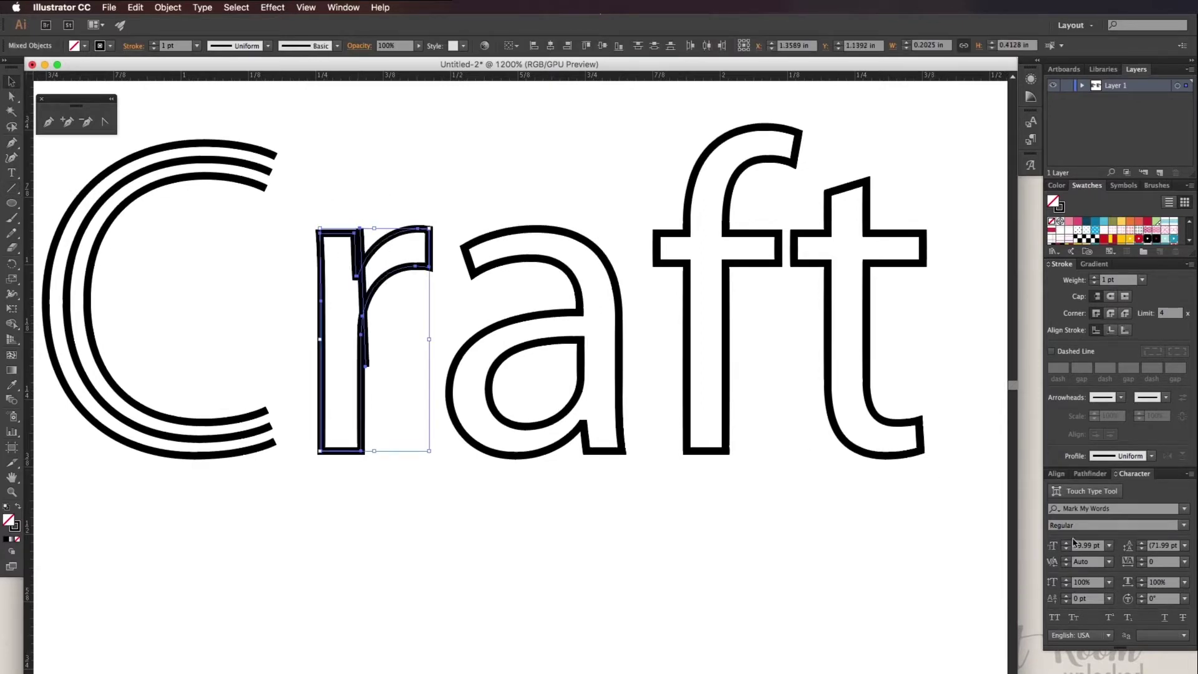
click(1090, 474)
click(1057, 534)
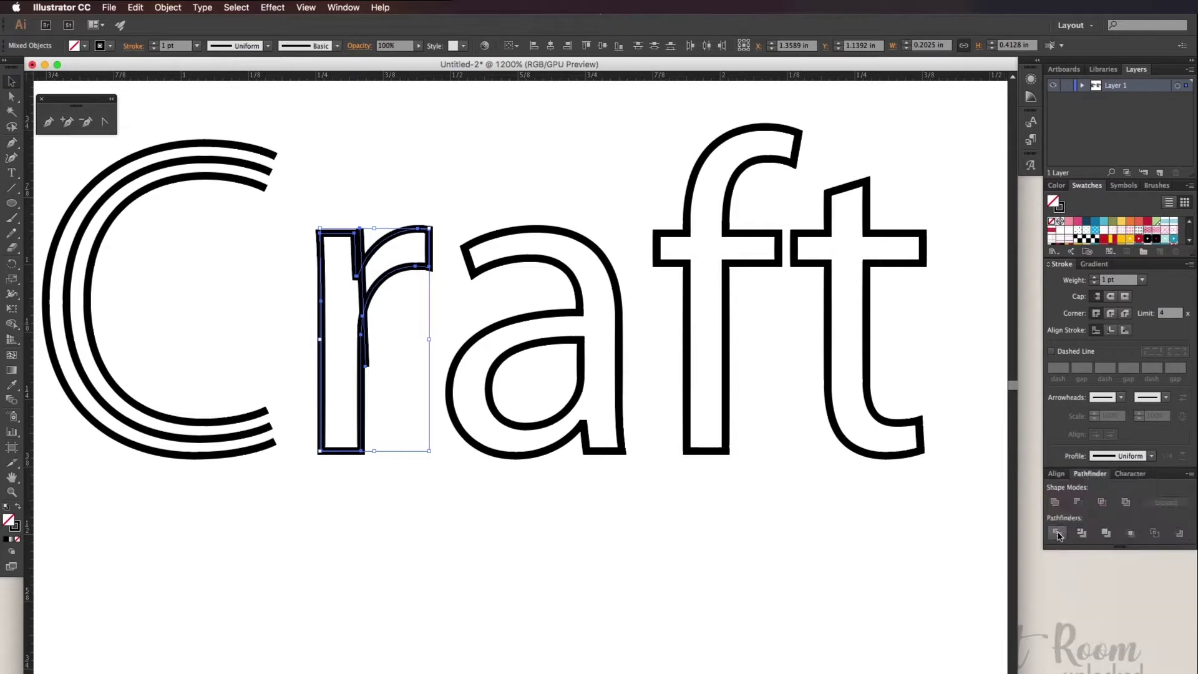
right_click(378, 290)
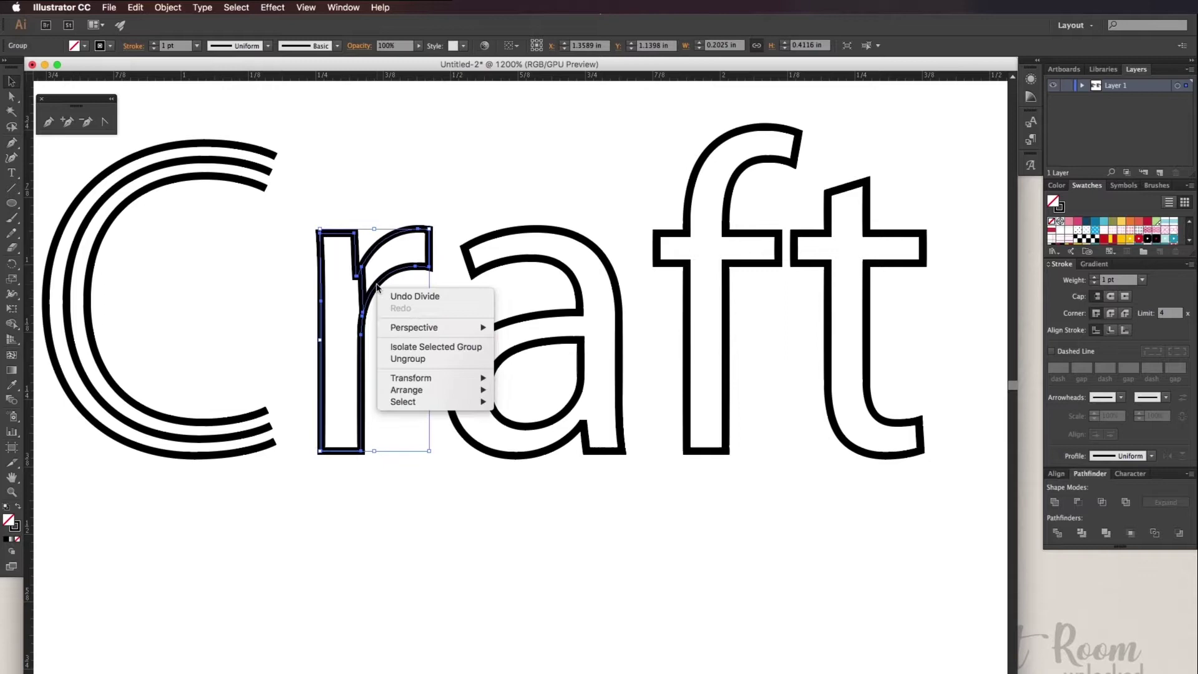
click(408, 359)
click(393, 333)
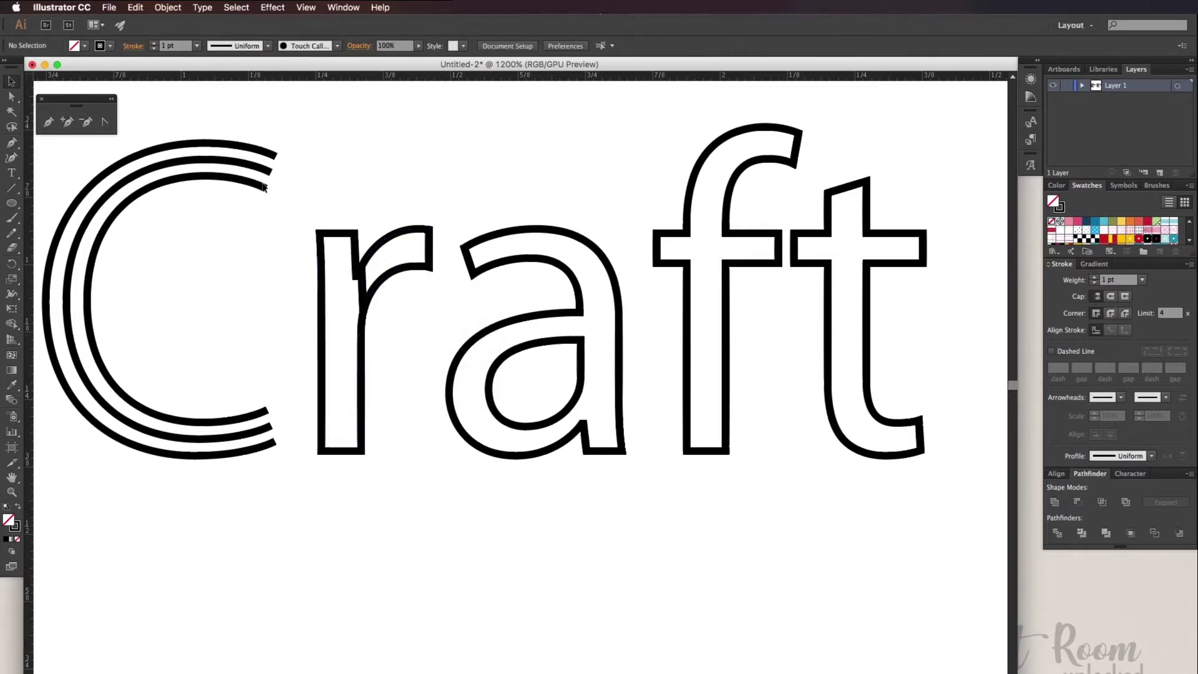
- Delete the end segments at the top and foot of the r's stem and at the outer end of its arm
key(a)
drag(326, 255, 325, 259)
key(Delete)
drag(447, 267, 409, 242)
key(Delete)
drag(376, 465, 343, 448)
click(345, 451)
key(Delete)
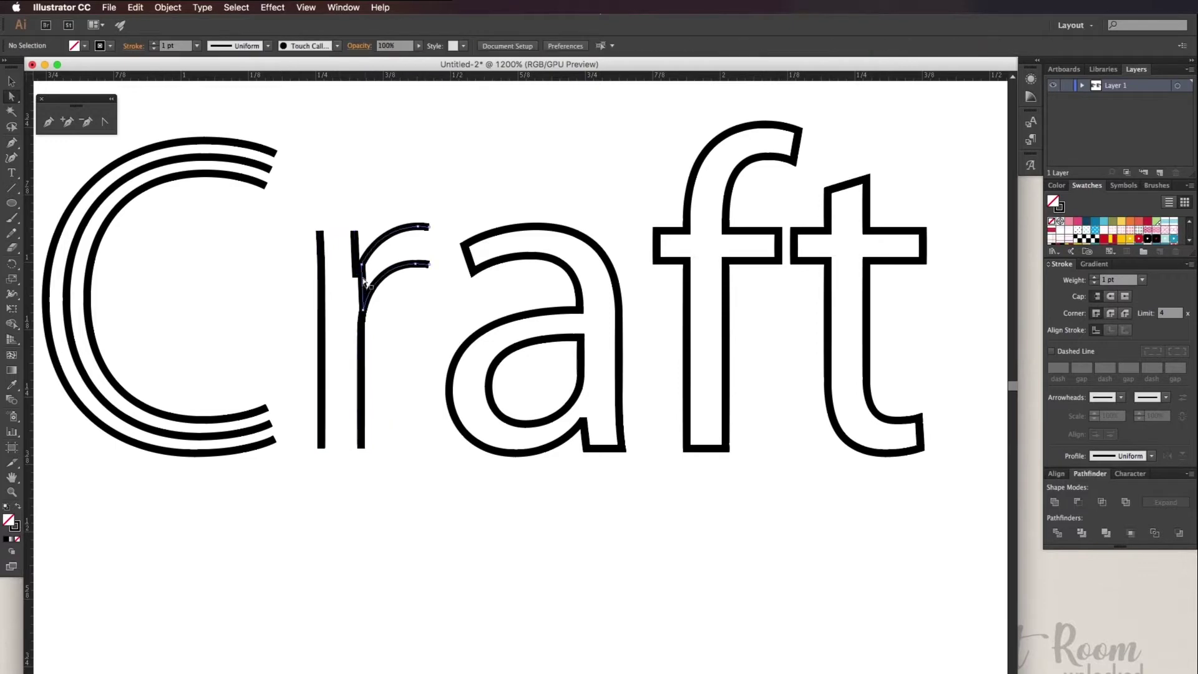
- Remove the extra anchor points along the right edge of the r's stem to smooth the line
click(358, 273)
click(86, 122)
click(361, 264)
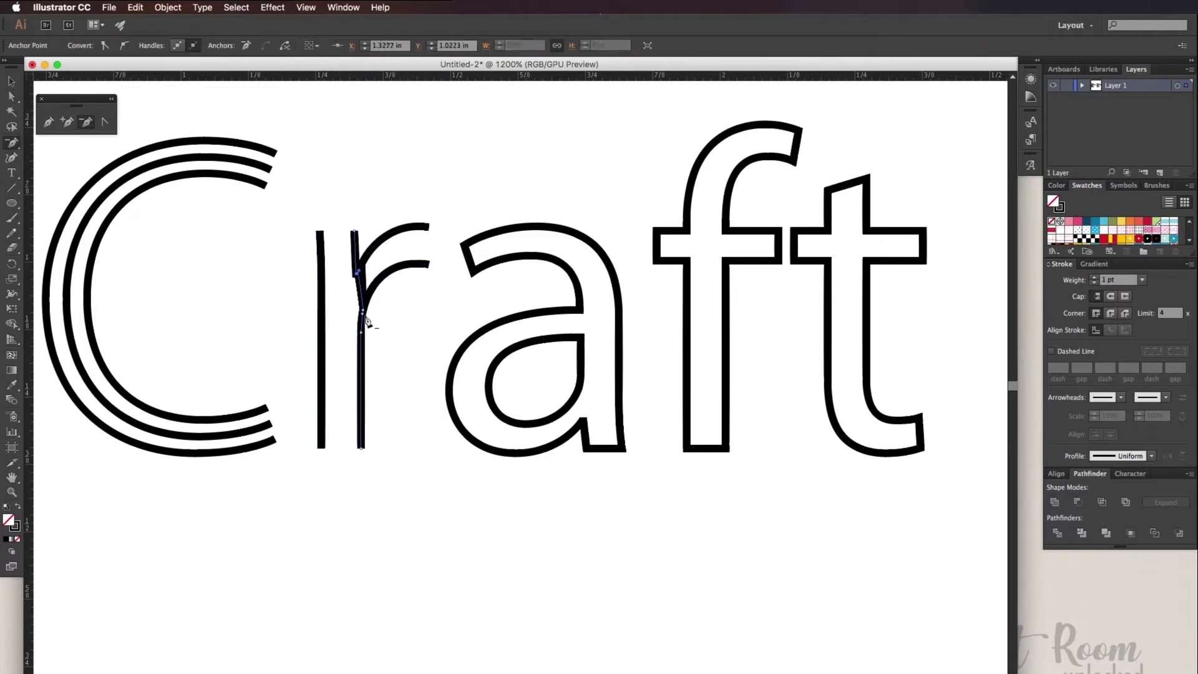
click(362, 312)
click(358, 272)
- Delete the short segment joining the two curves of the r's arm beside the stem
click(10, 96)
click(385, 284)
click(367, 283)
click(380, 290)
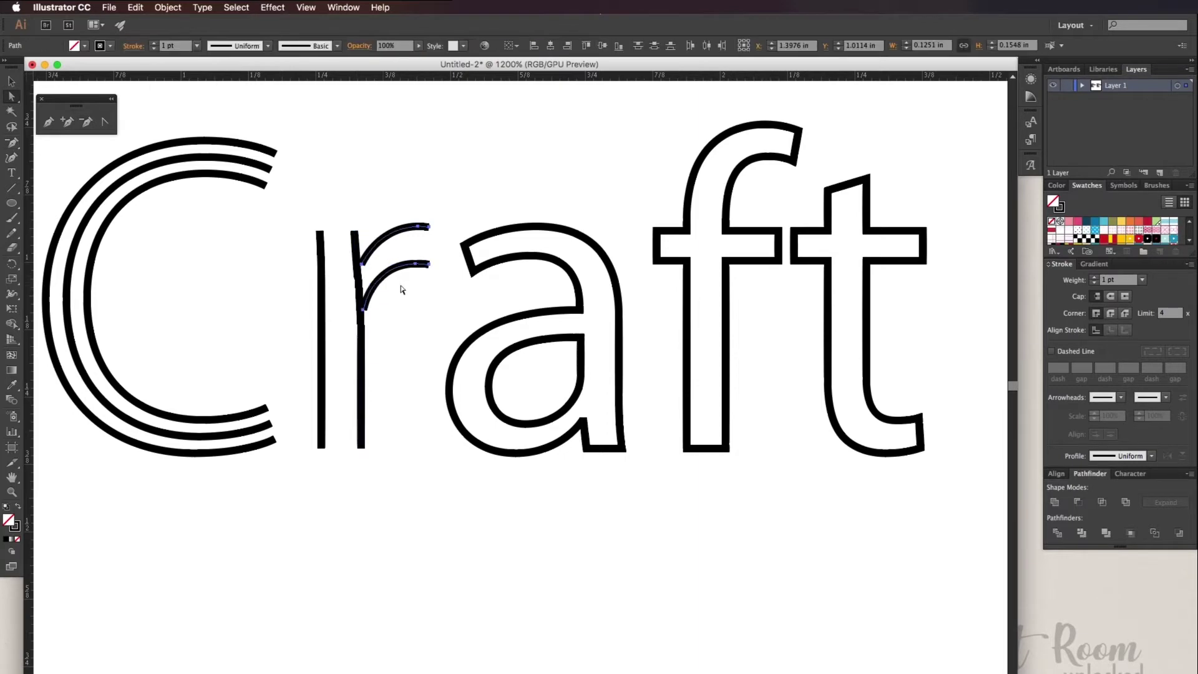
- Make a blend between the two stem lines of the letter r
key(v)
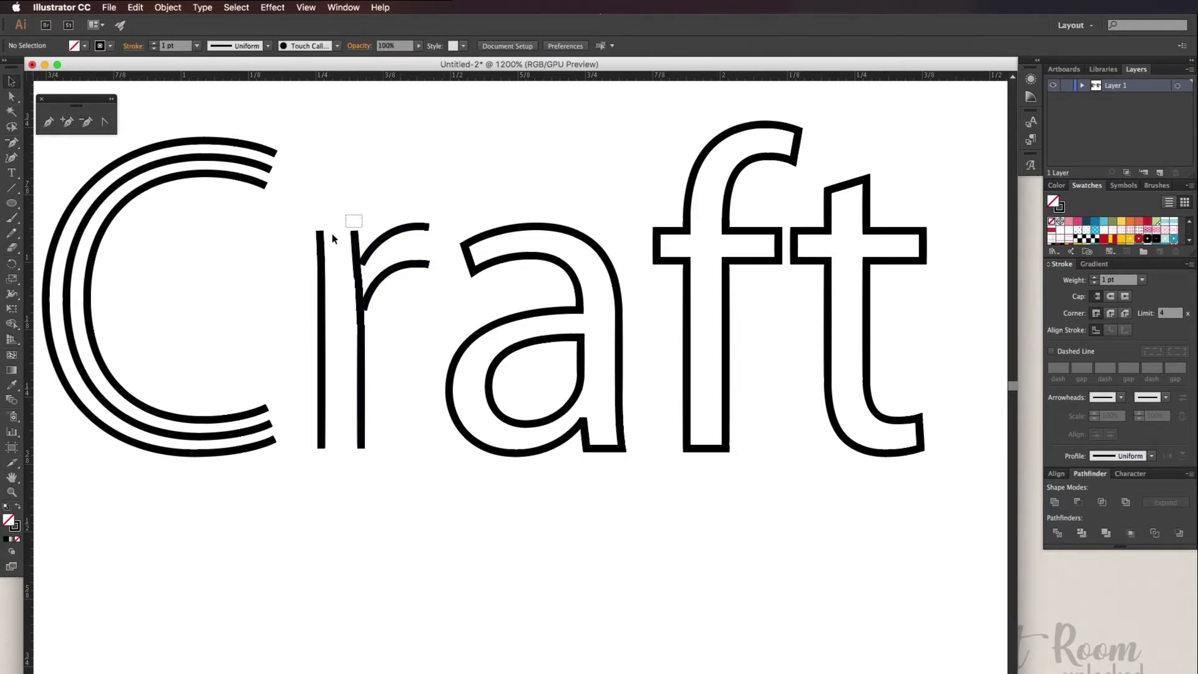
drag(333, 238, 309, 247)
click(168, 8)
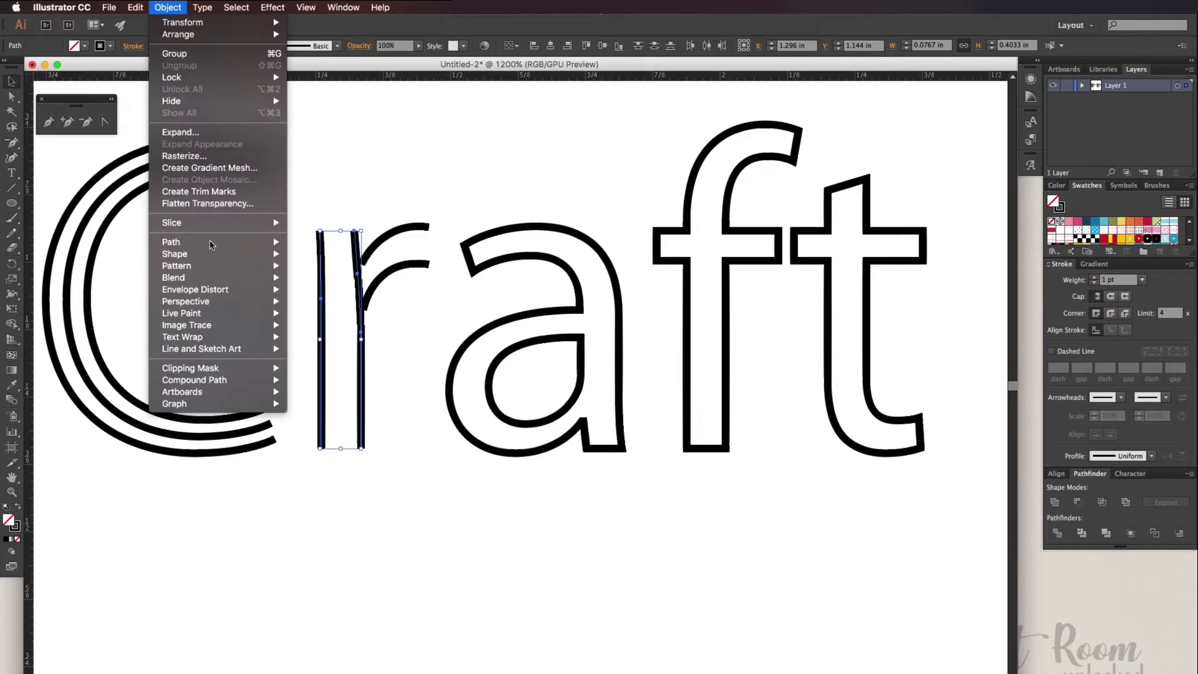
mouse_move(273, 278)
click(310, 278)
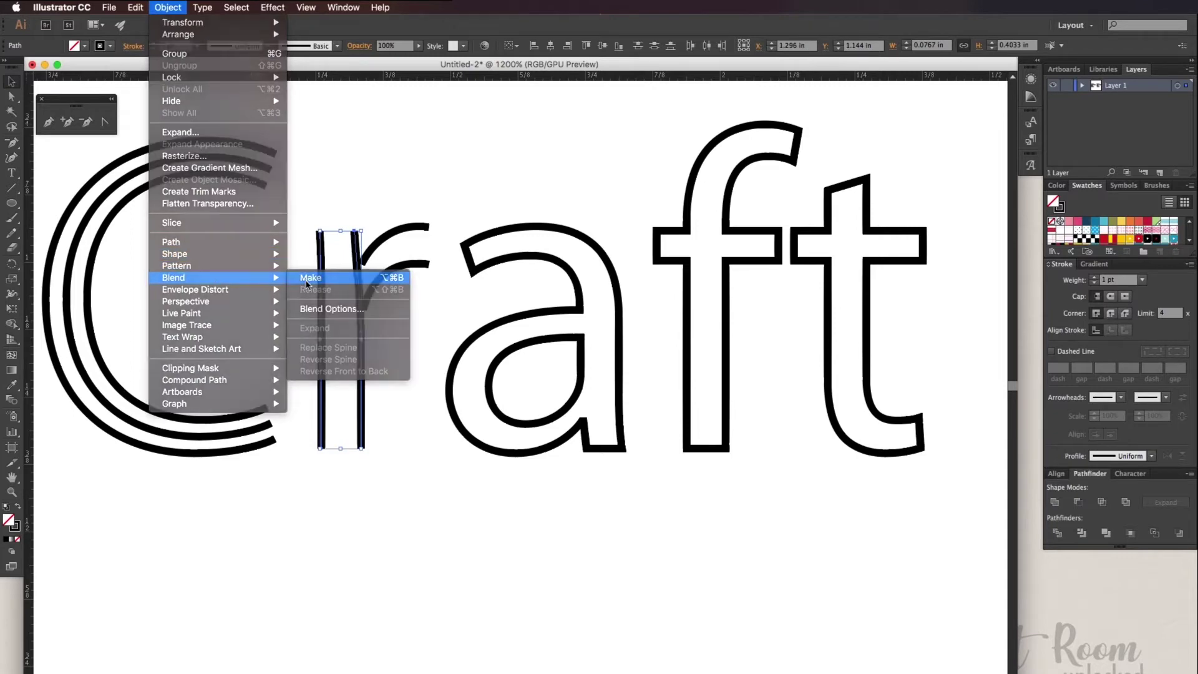
- Make a blend between the two curves of the r's arm
click(382, 278)
click(168, 7)
mouse_move(244, 281)
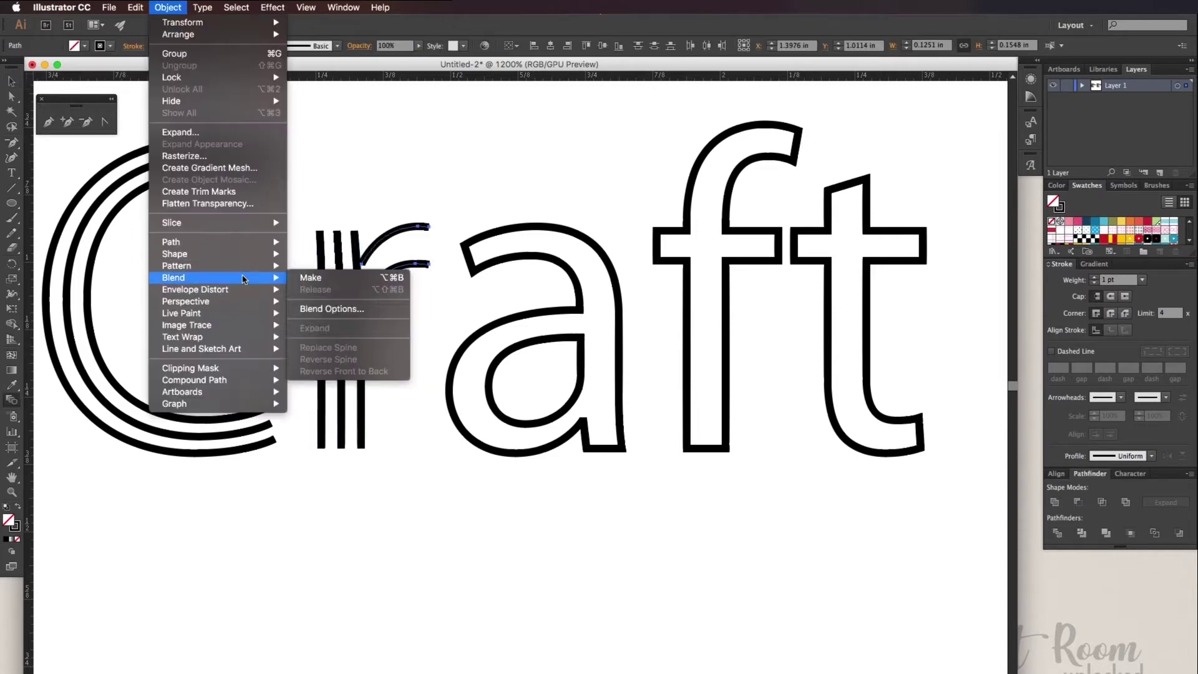
click(362, 281)
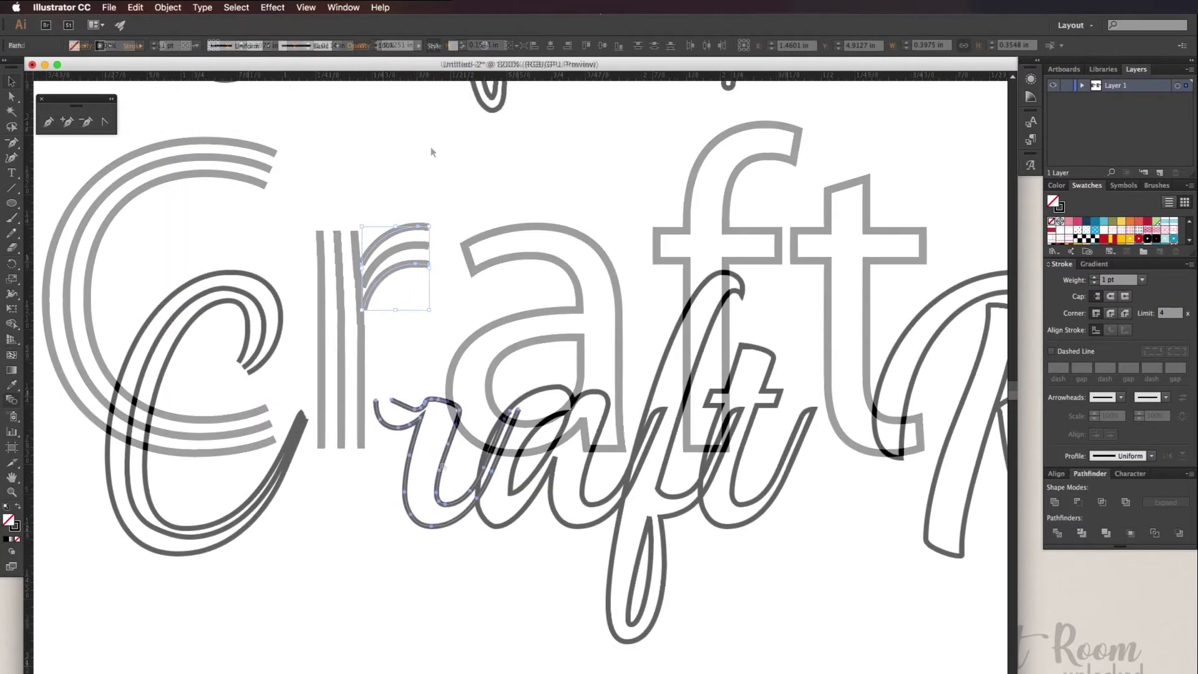
- Make a blend between the open paths of the letter r in the bold script "Craft Room" line
key(super+z)
click(168, 7)
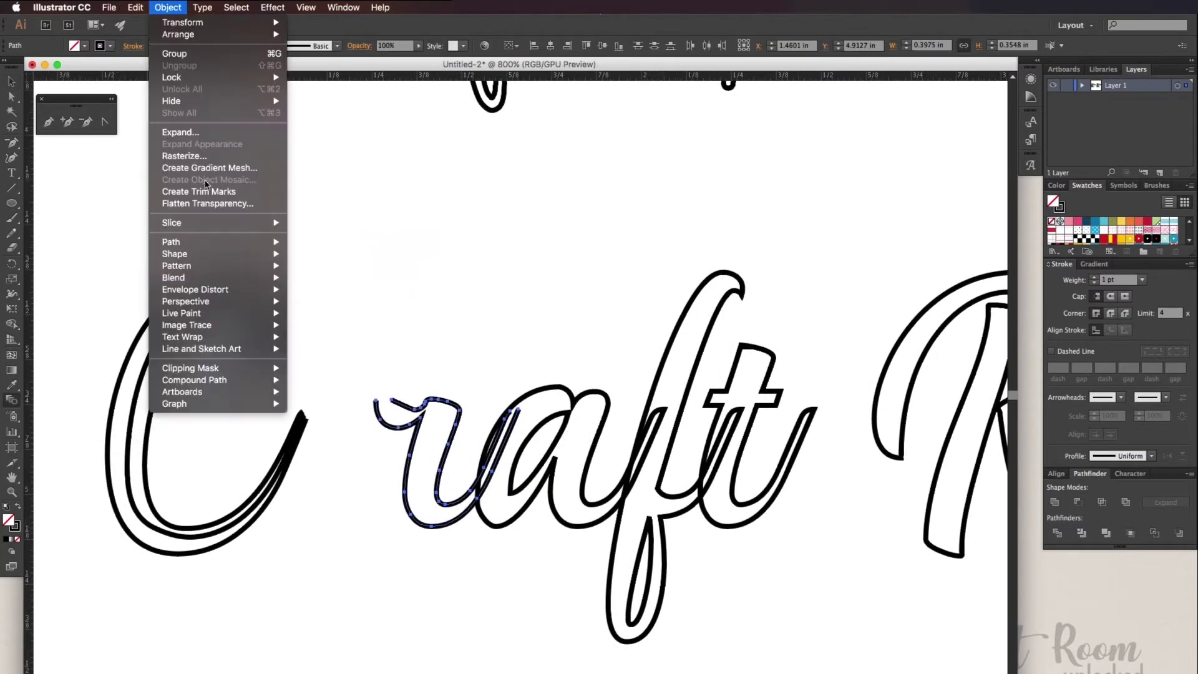
mouse_move(206, 275)
click(319, 275)
- Move the blended script r about 0.17 in left so it meets the tail of the C
click(11, 82)
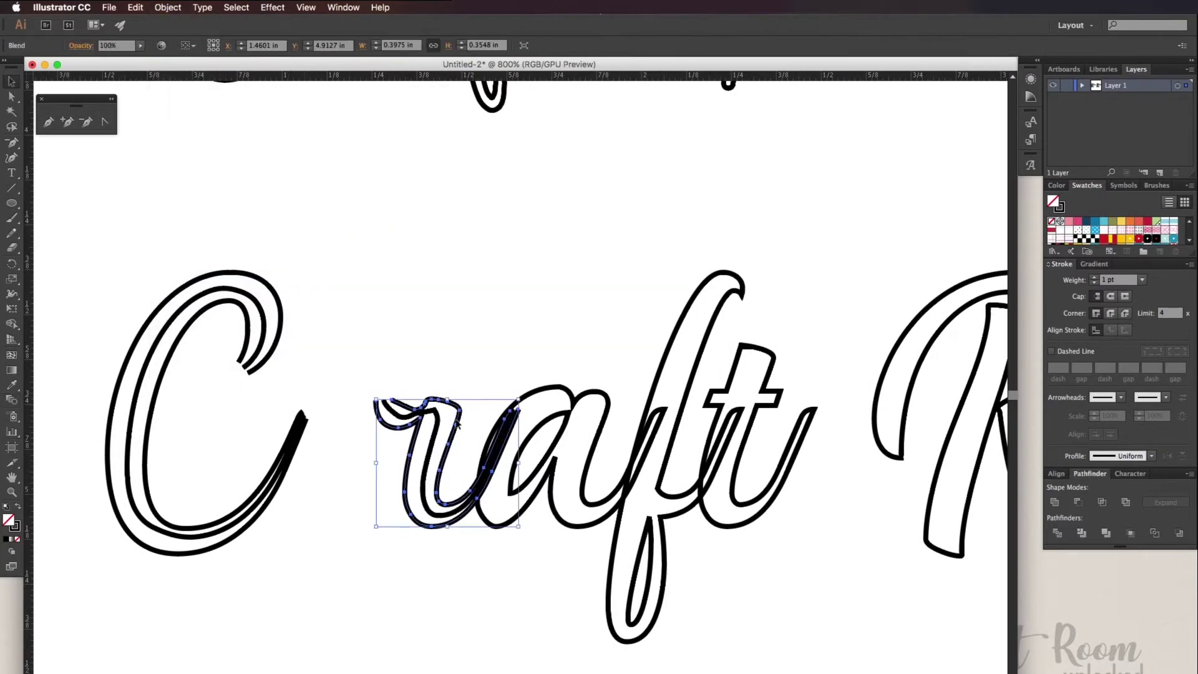
key(shift+Left)
key(shift+Left)
key(shift+Right)
key(Left)
key(Left)
key(Left)
key(Left)
key(Left)
key(Right)
key(Right)
key(Left)
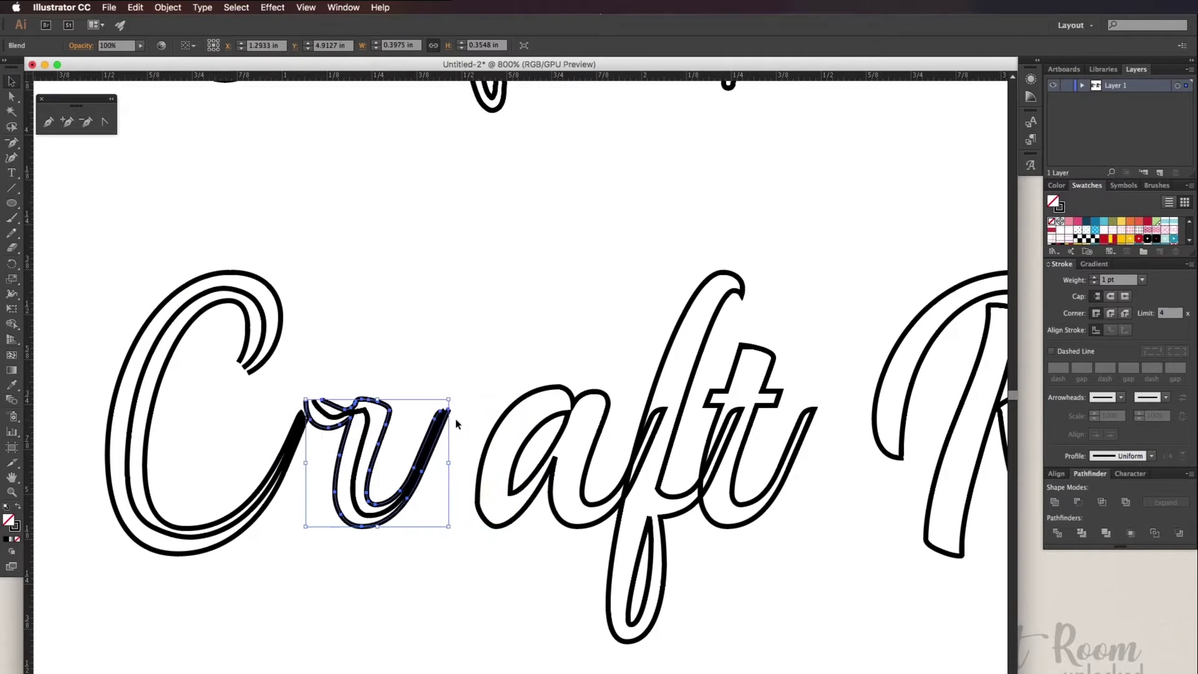
- Expand the blended script C with Object, Fill and Stroke included, so its middle line becomes a separate path
click(321, 377)
click(257, 314)
click(169, 6)
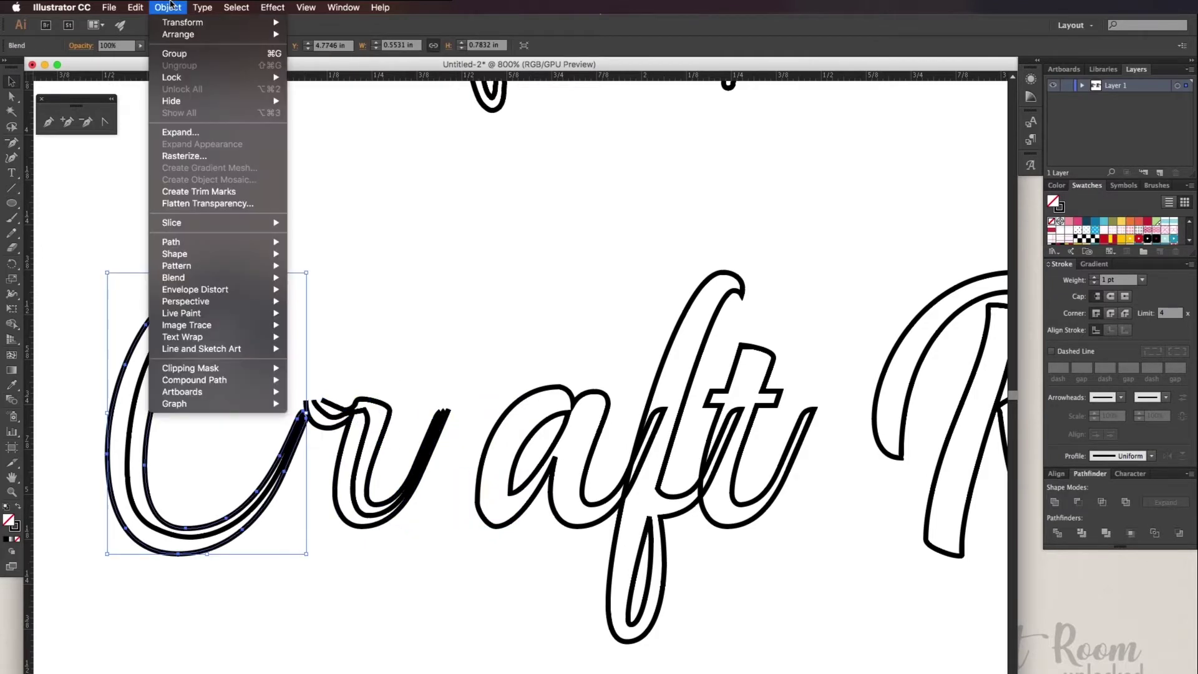
click(187, 131)
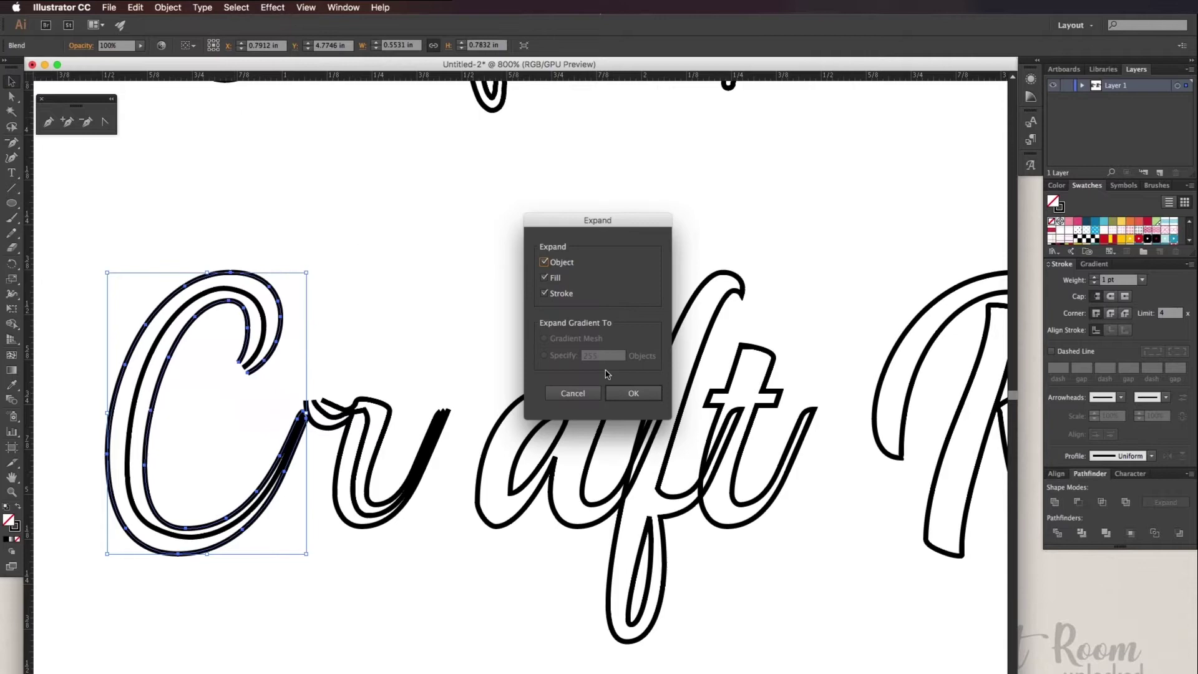
click(624, 393)
click(192, 346)
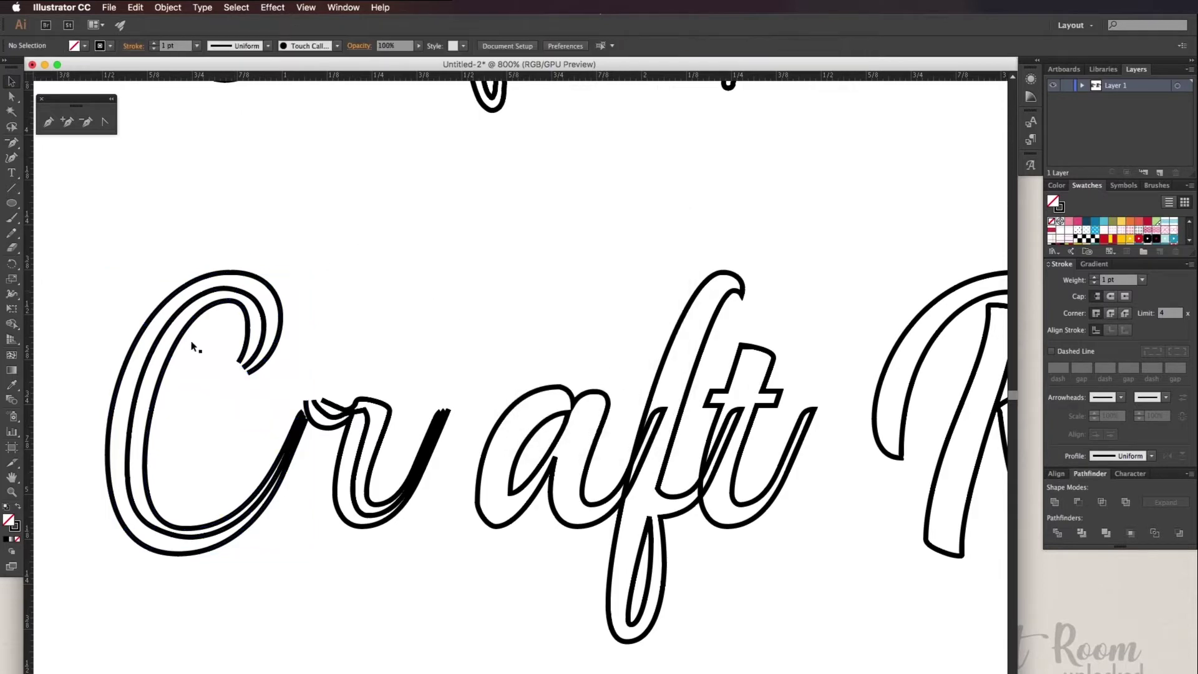
- Select only the middle line of the script C and recolour its stroke blue
click(12, 96)
click(162, 536)
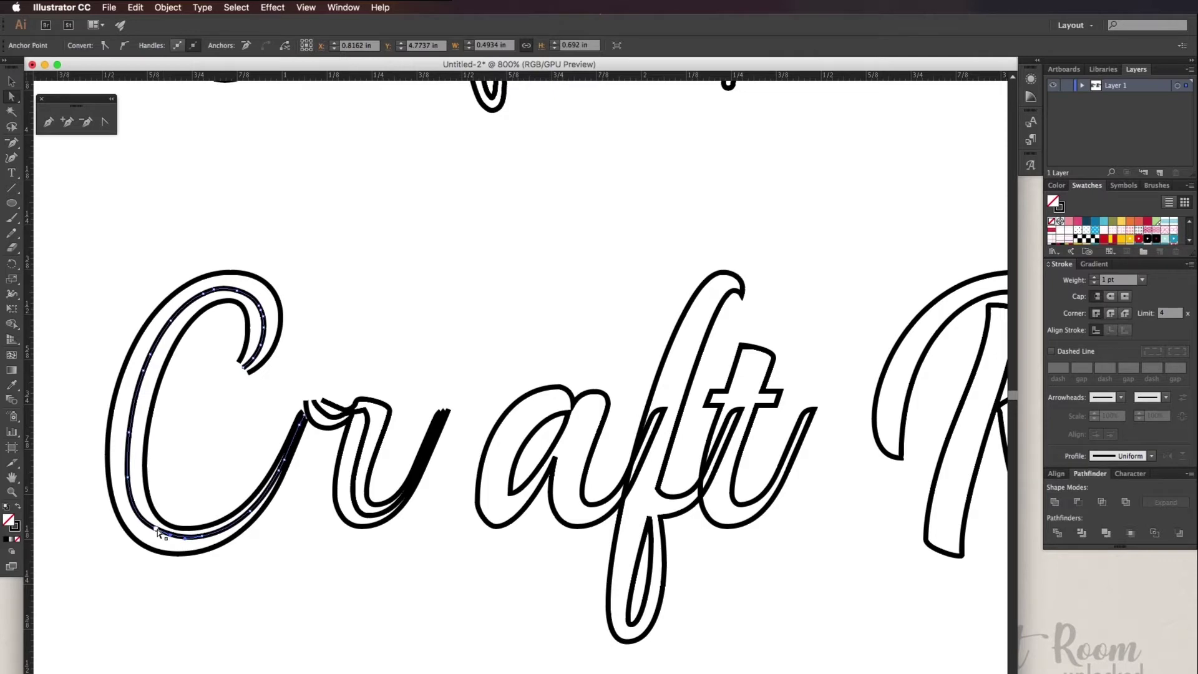
click(157, 530)
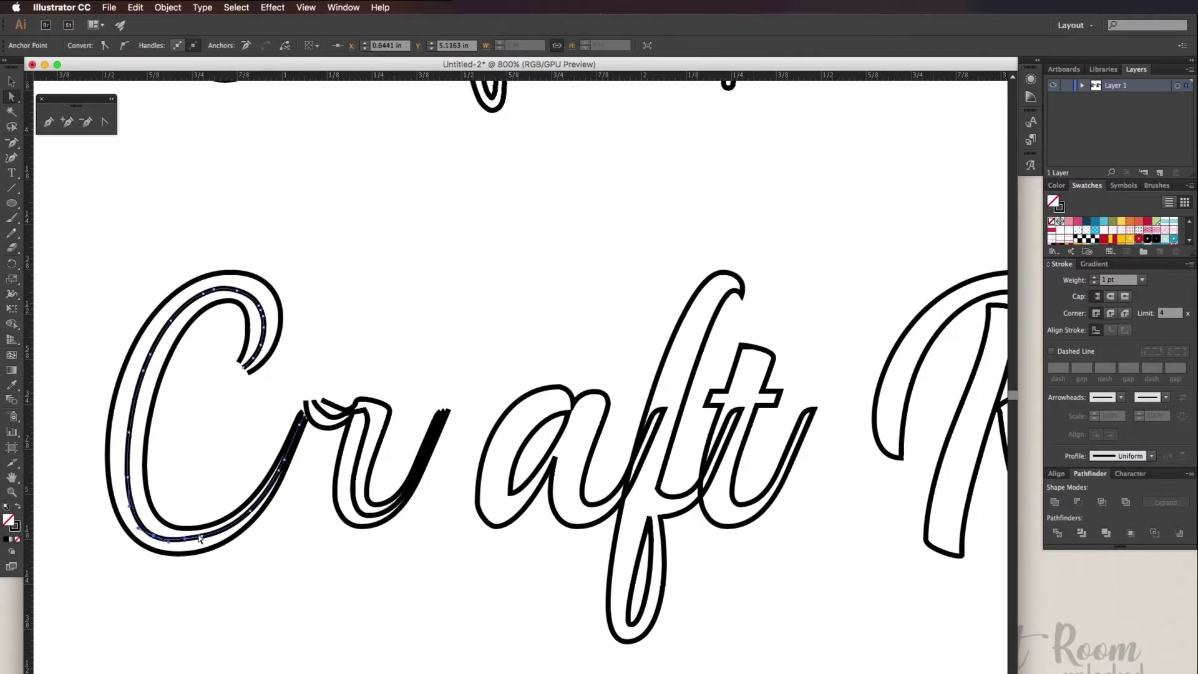
click(220, 539)
click(299, 347)
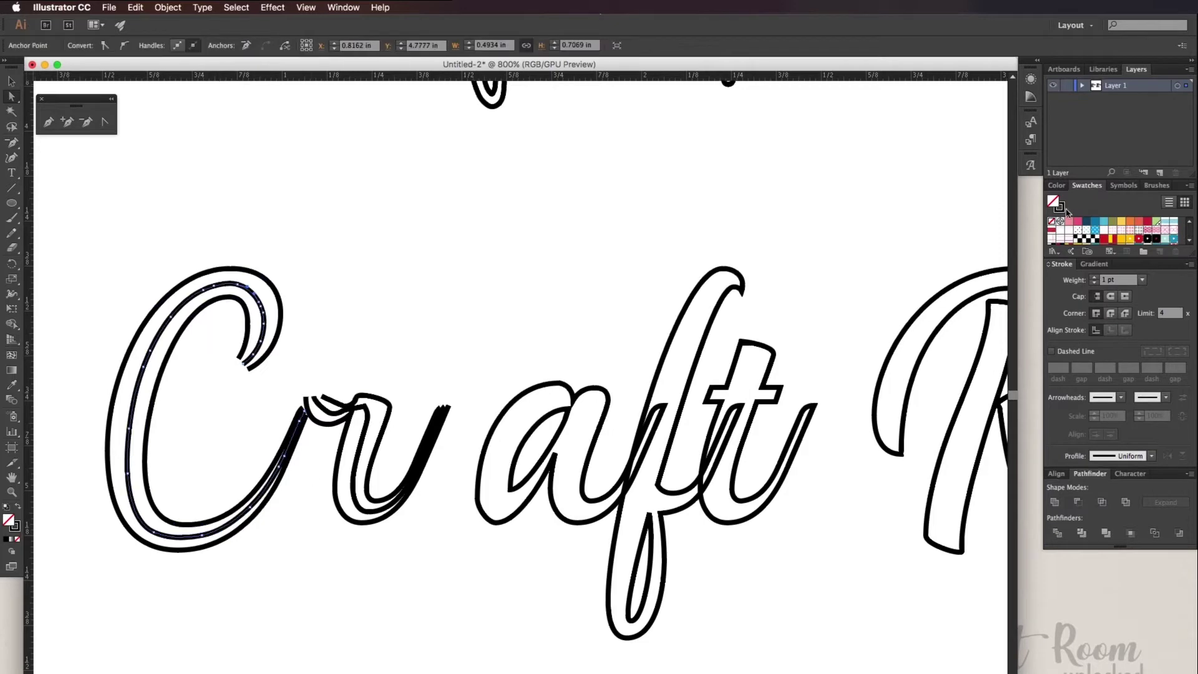
click(1061, 208)
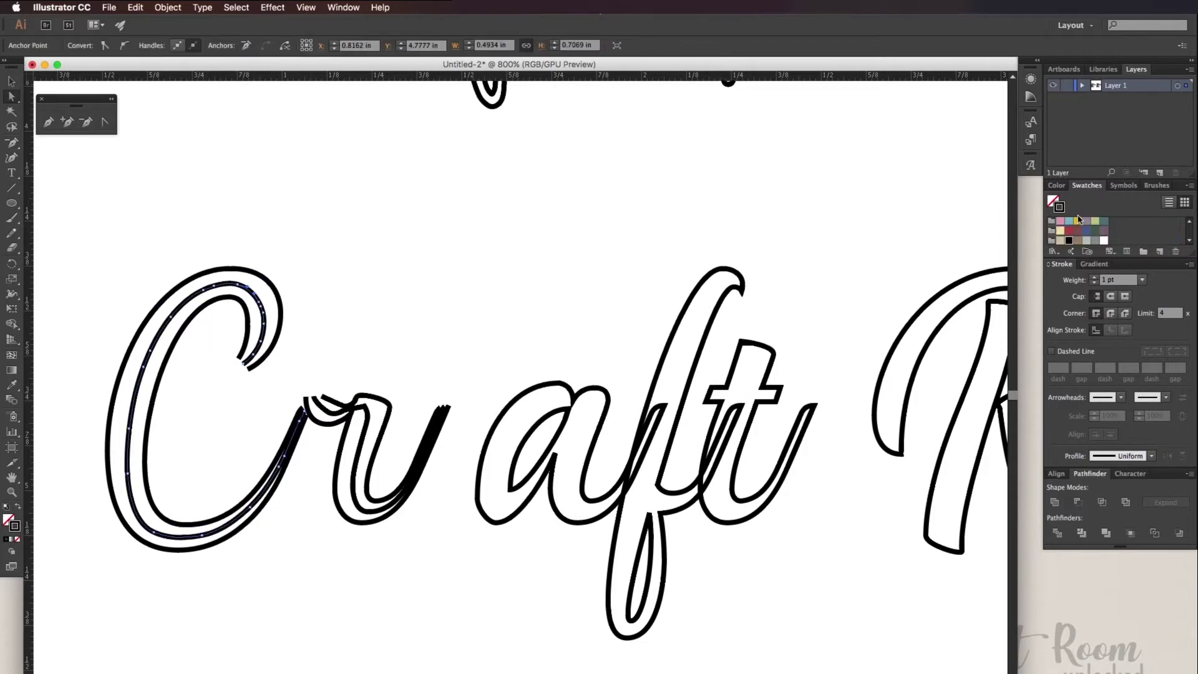
scroll(1085, 228, down, 3)
scroll(1098, 234, up, 3)
click(1095, 222)
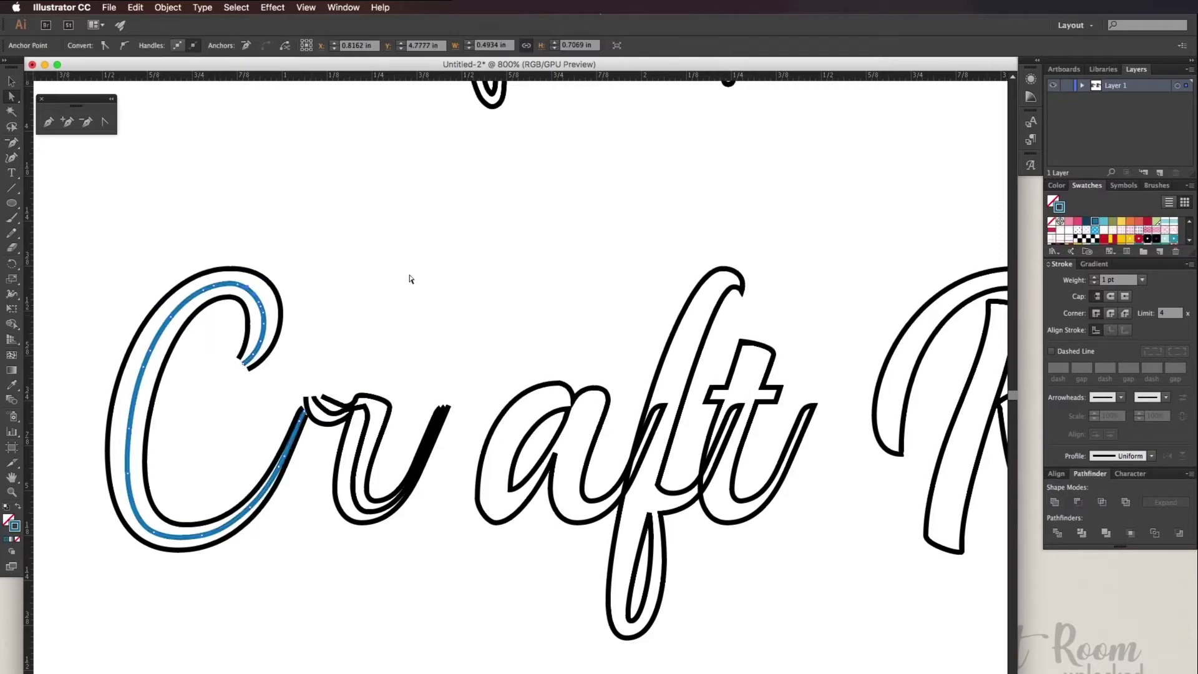
- Expand the blended script r into separate paths
click(348, 322)
click(363, 408)
click(172, 7)
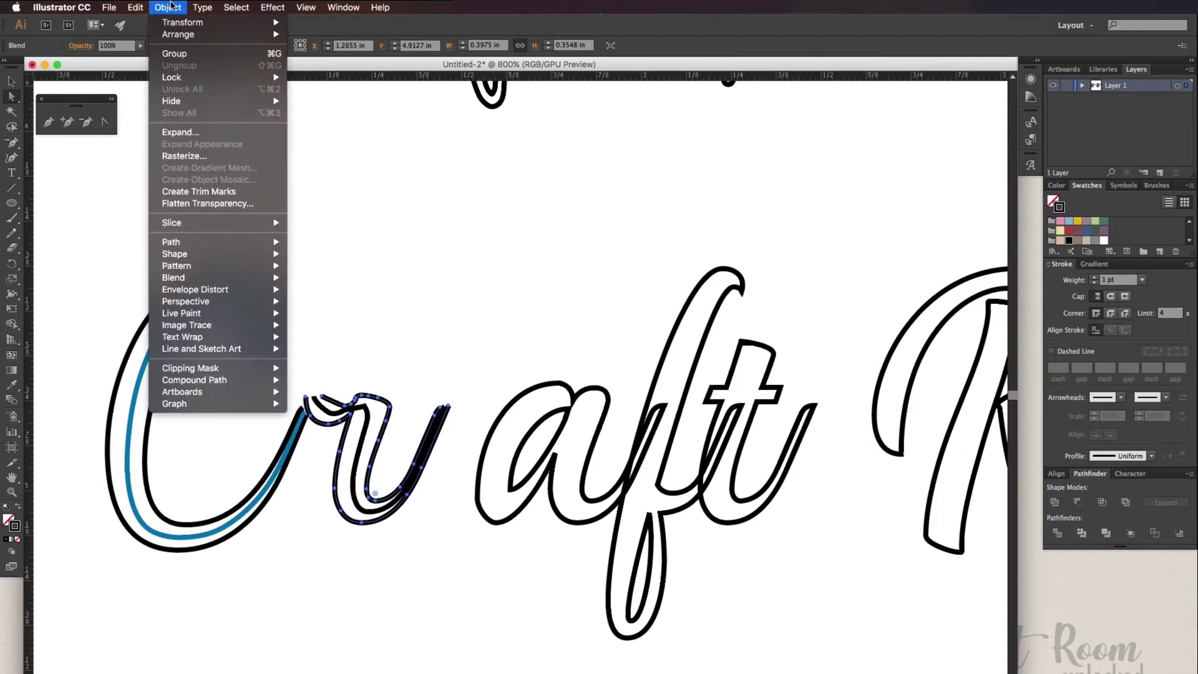
click(186, 128)
click(641, 393)
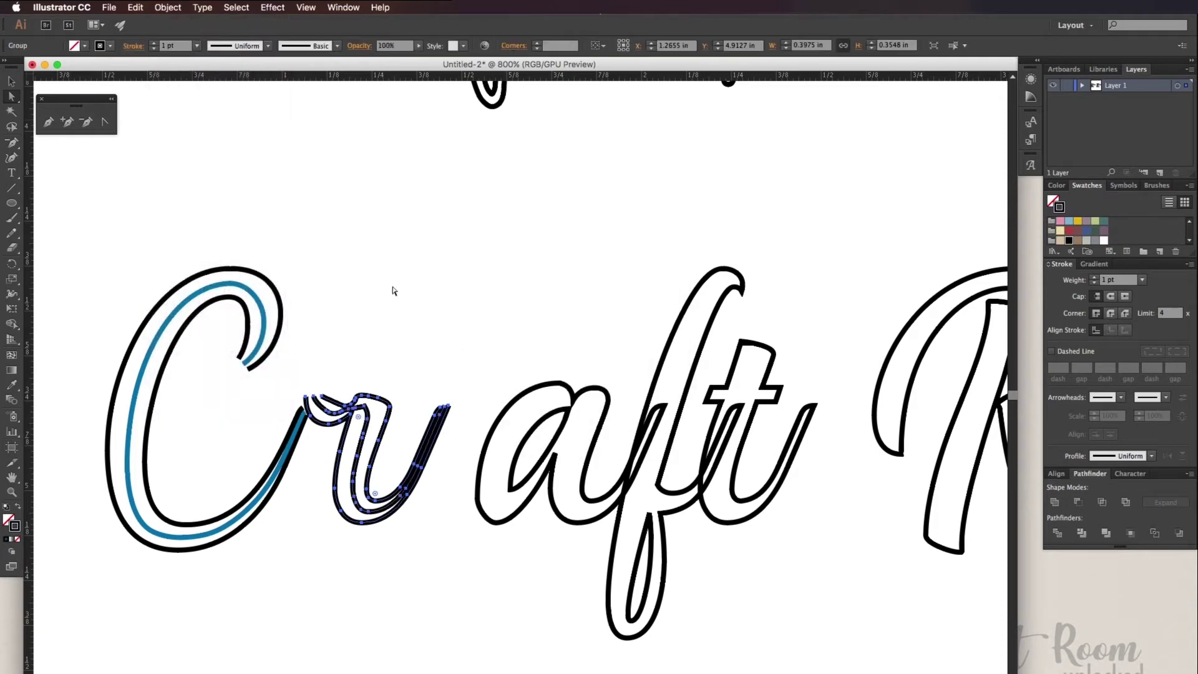
click(392, 288)
- Recolour the middle line of the script r with the same blue stroke
click(366, 410)
scroll(1106, 232, up, 3)
scroll(1109, 230, up, 3)
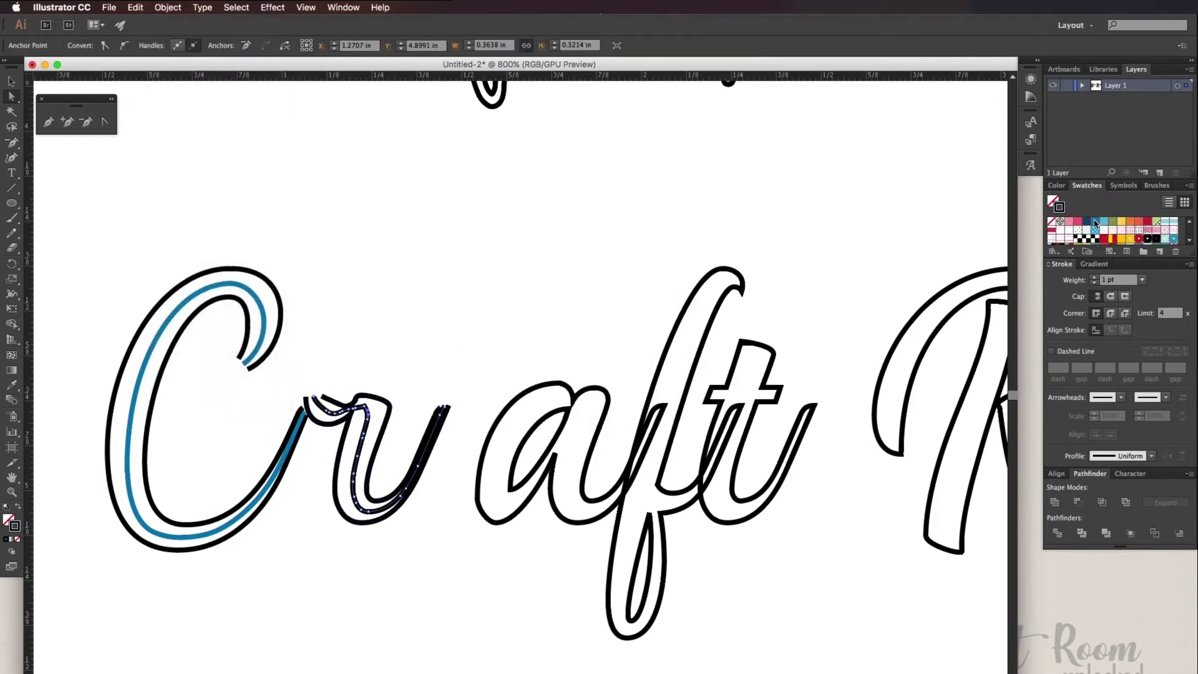
click(1095, 221)
click(387, 349)
- Adjust the tail end of the C's blue line and join it to the start of the r's blue line with the Pen tool
scroll(321, 419, up, 2)
click(289, 403)
mouse_move(294, 390)
mouse_down()
mouse_move(319, 351)
mouse_move(302, 381)
mouse_up()
click(48, 122)
scroll(301, 401, up, 5)
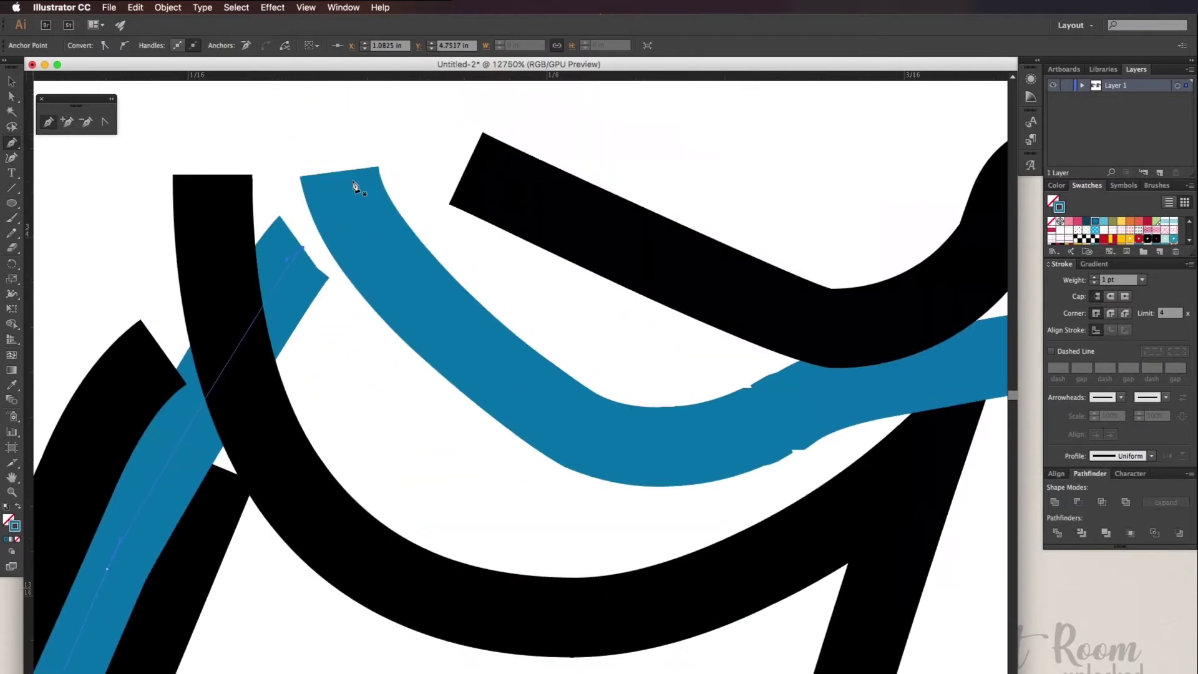
click(339, 172)
click(302, 248)
- Pull the joining point between the C and r blue lines upward and curve it into a small loop
key(super+minus)
key(a)
drag(420, 266, 519, 99)
scroll(518, 169, down, 4)
scroll(524, 182, up, 3)
key(shift+c)
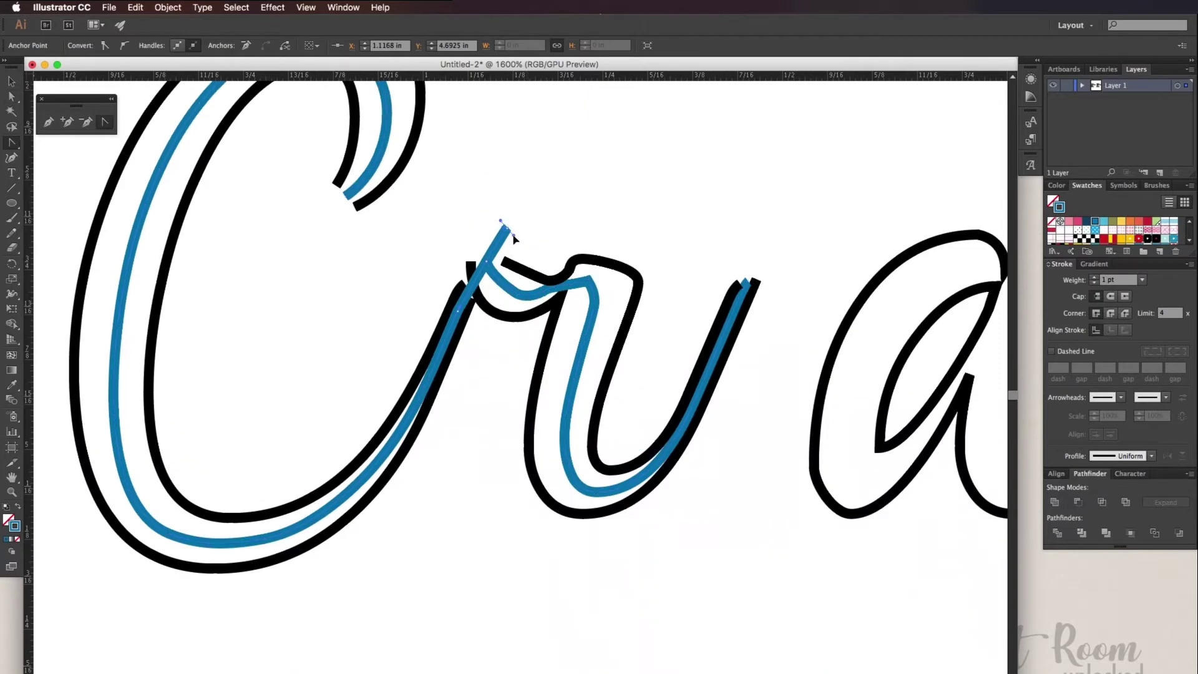
drag(514, 238, 509, 250)
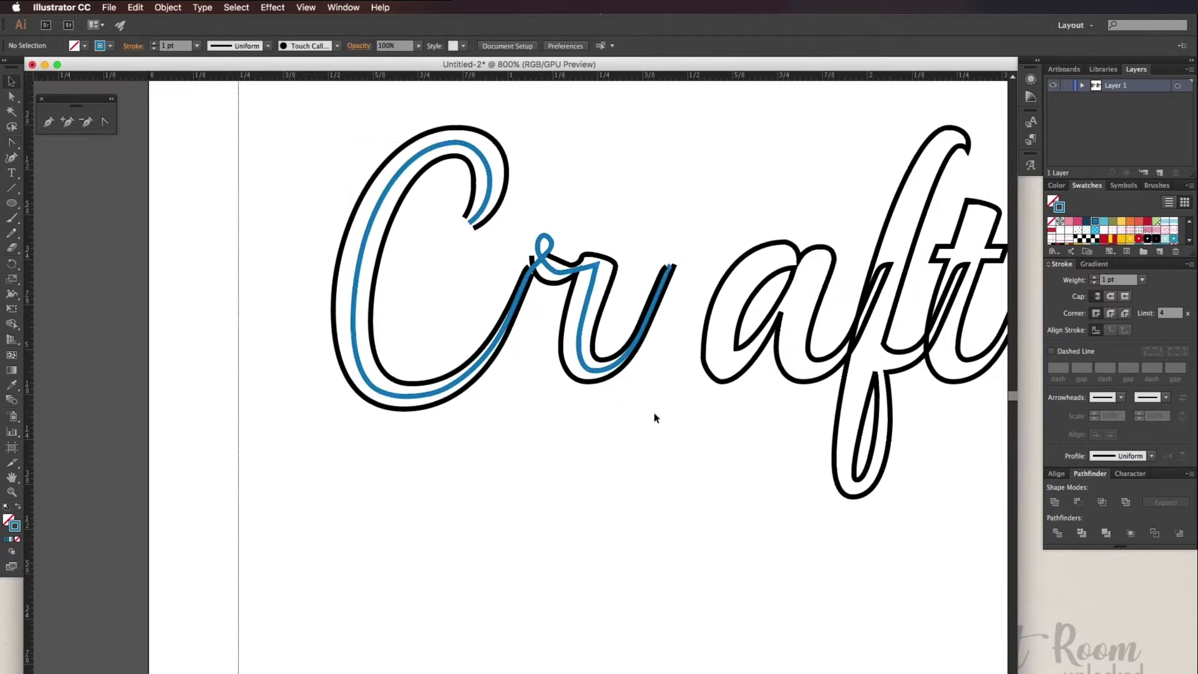
- Open the outline of the script f by deleting the end points at its connecting tail and its upper tip
scroll(352, 321, up, 1)
click(373, 339)
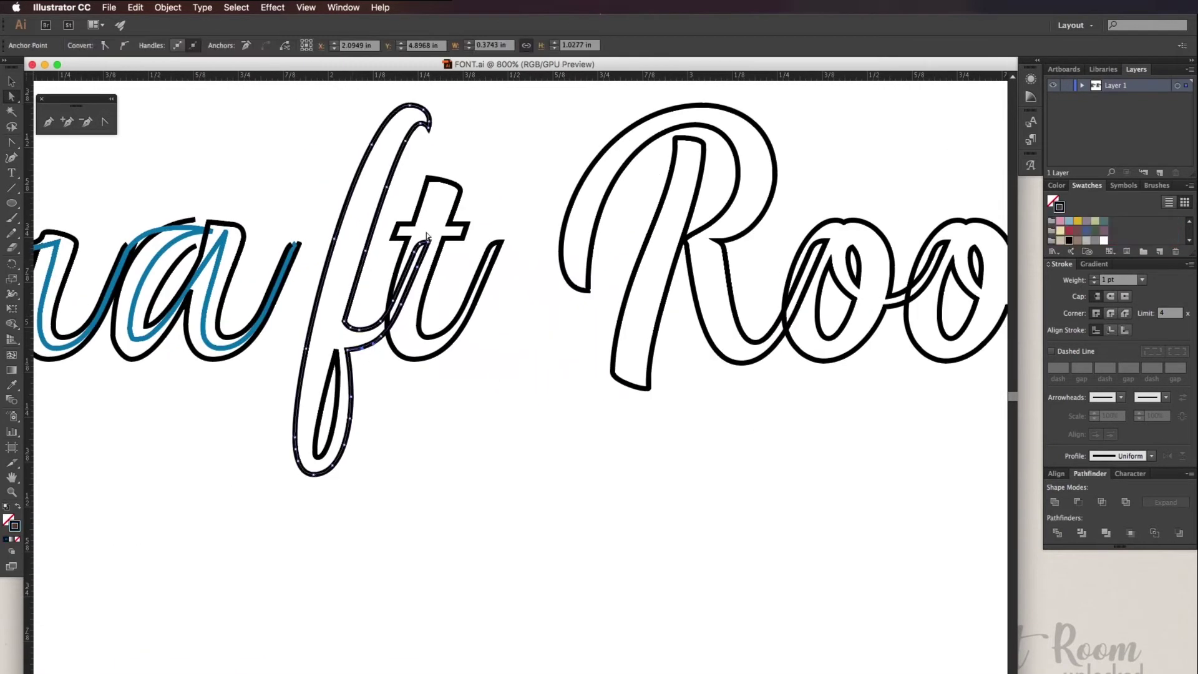
key(Delete)
click(429, 121)
key(Delete)
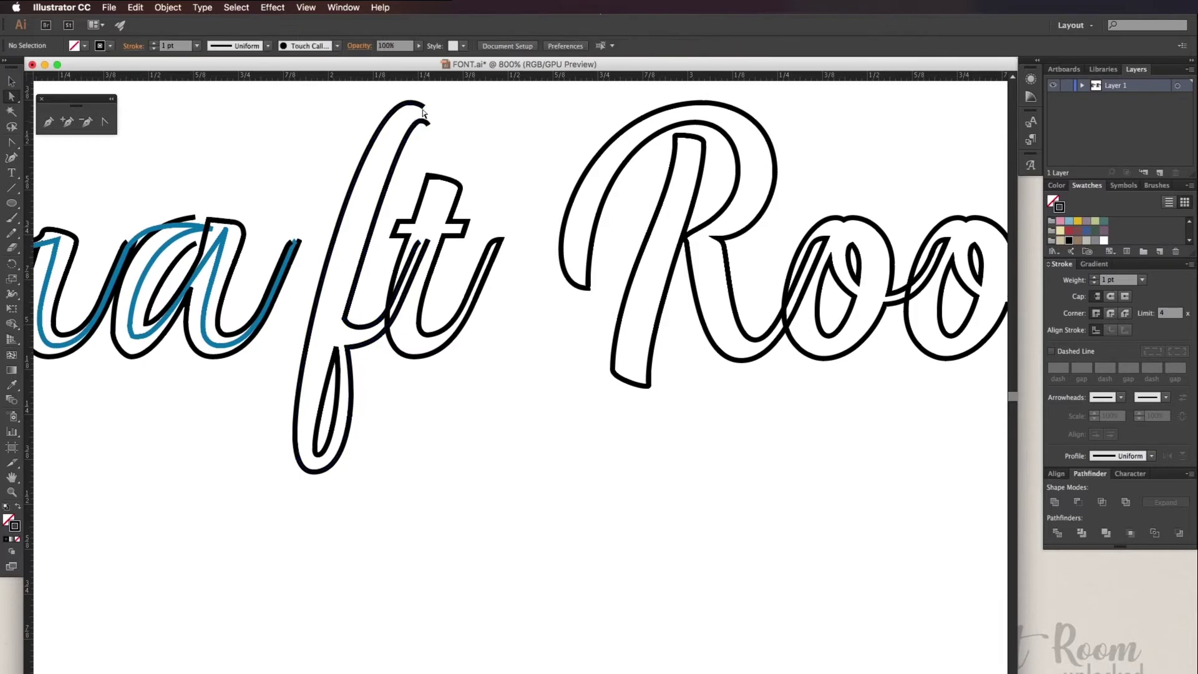
- Release the compound path of the opened script f
click(424, 108)
click(13, 83)
right_click(427, 107)
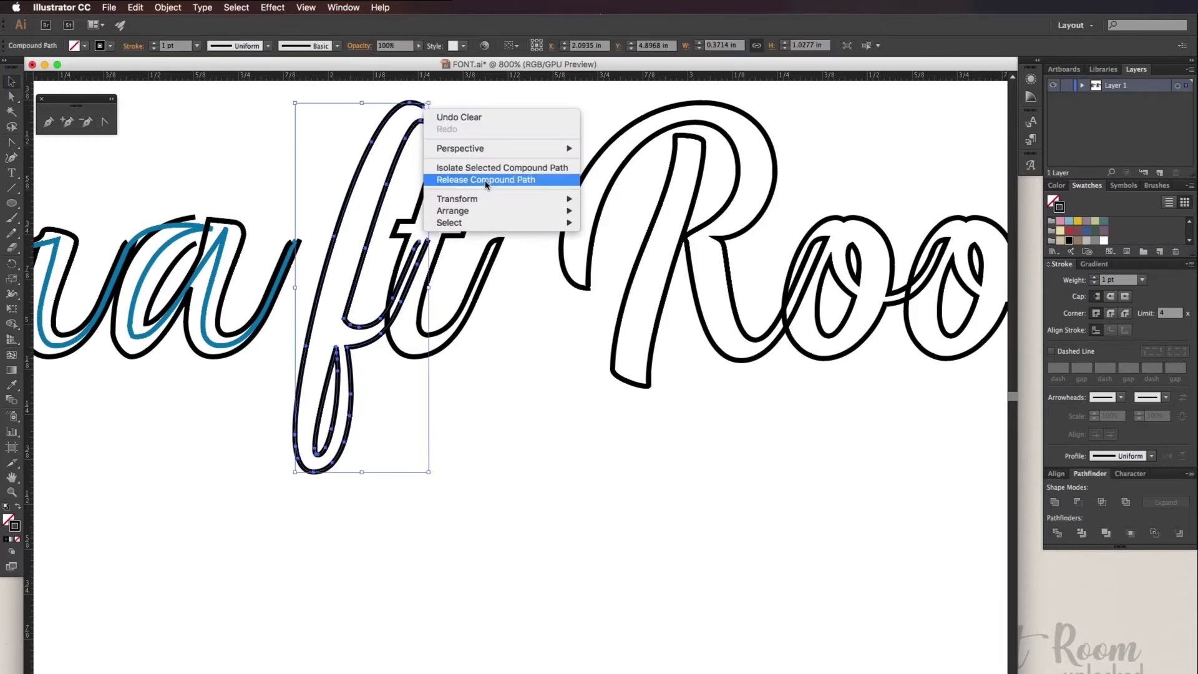
click(485, 182)
click(428, 115)
click(424, 107)
right_click(425, 108)
click(486, 181)
click(428, 115)
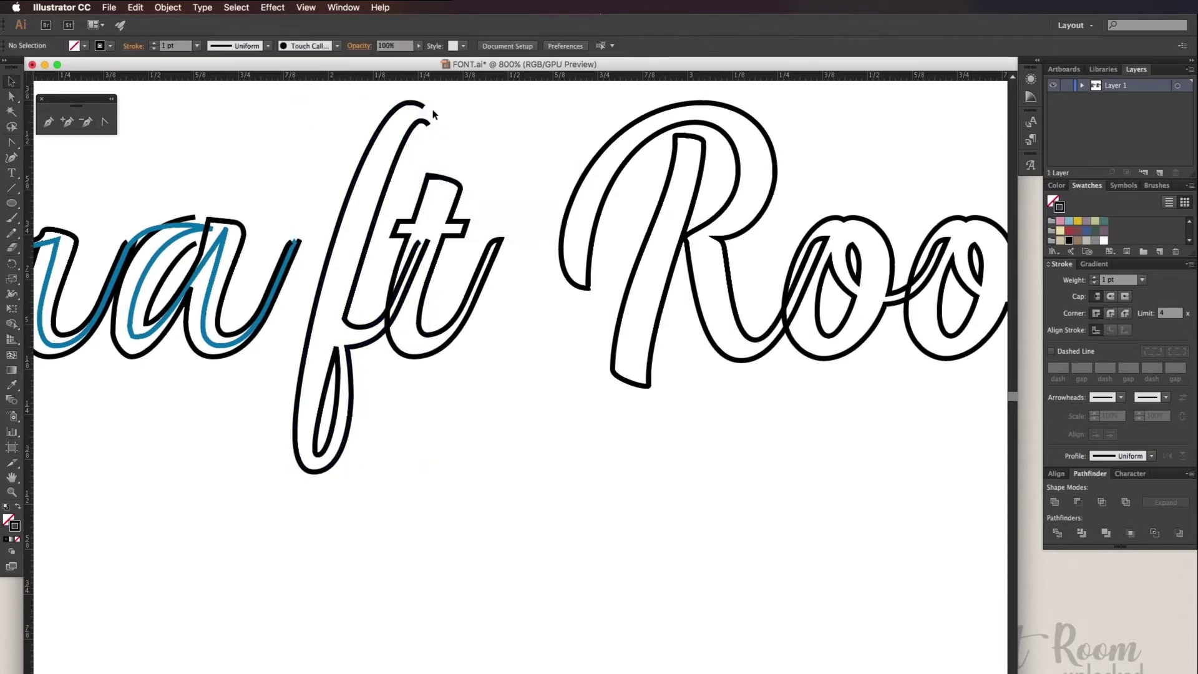
- Make a pink-stroked copy of the f's outer path and shrink it to about 0.30 by 1.01 in inside the outline
click(422, 106)
click(422, 107)
click(1060, 221)
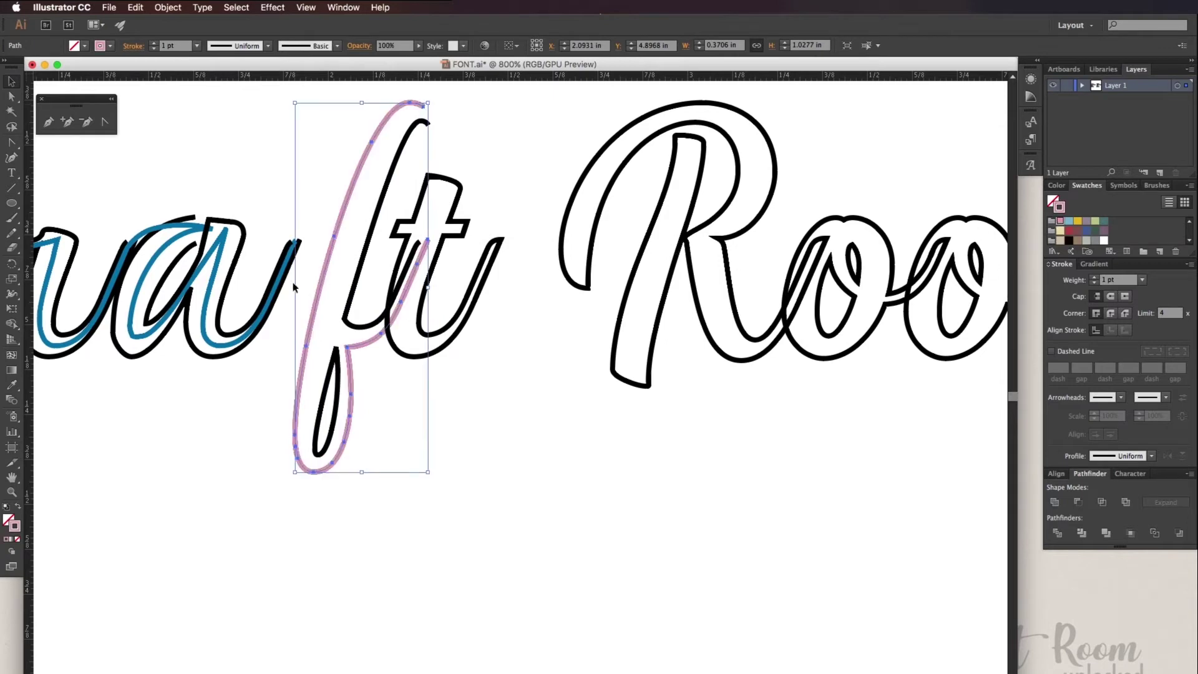
drag(304, 289, 306, 288)
drag(429, 287, 402, 288)
mouse_move(417, 478)
mouse_down()
mouse_move(396, 481)
mouse_move(411, 463)
mouse_move(397, 485)
mouse_up()
key(a)
click(395, 478)
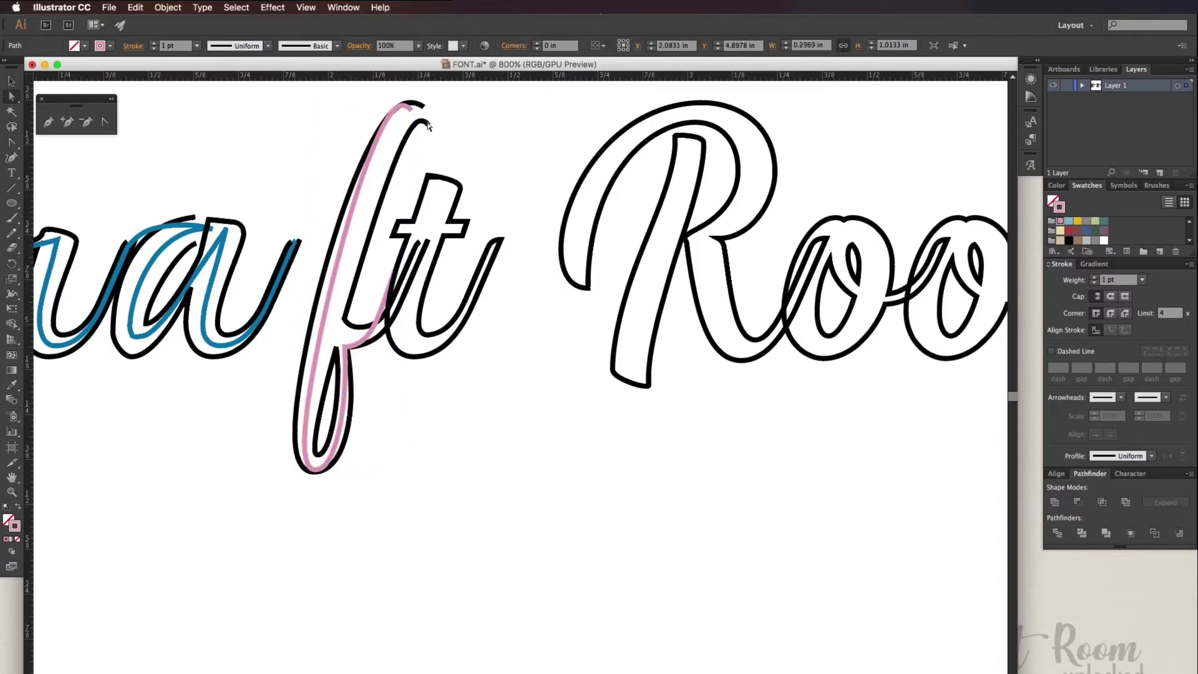
- Move the upper end and upper stem anchors of the pink line into the middle of the f's stroke
click(422, 118)
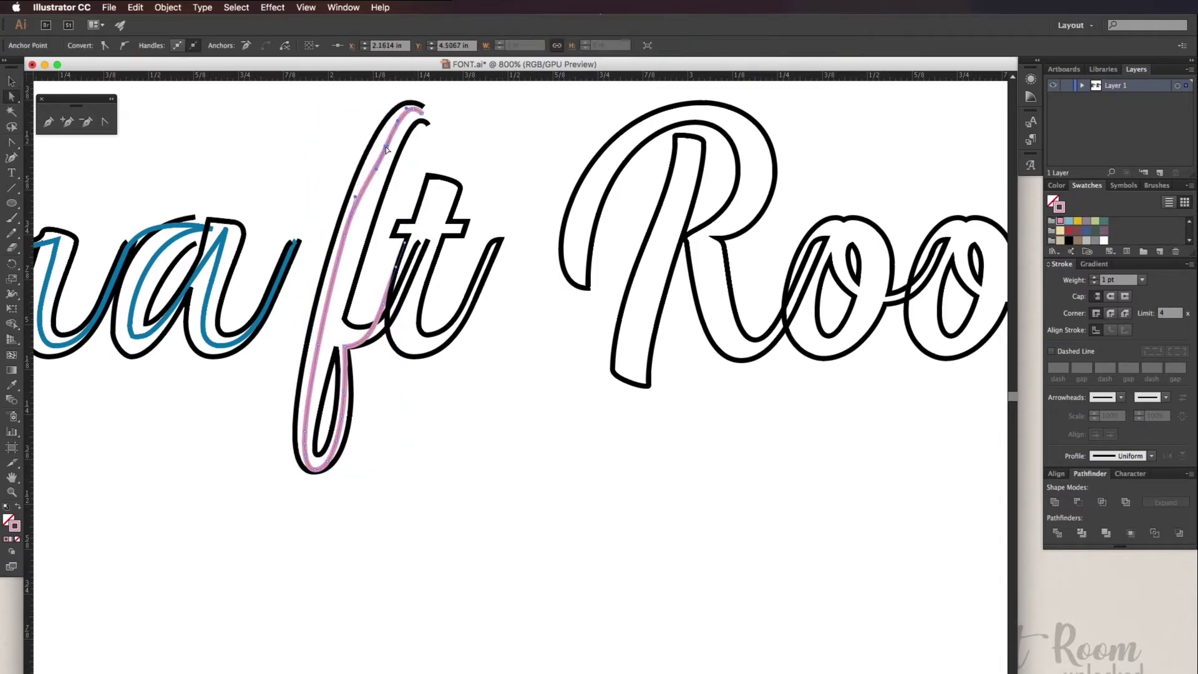
drag(414, 109, 382, 152)
drag(344, 236, 348, 240)
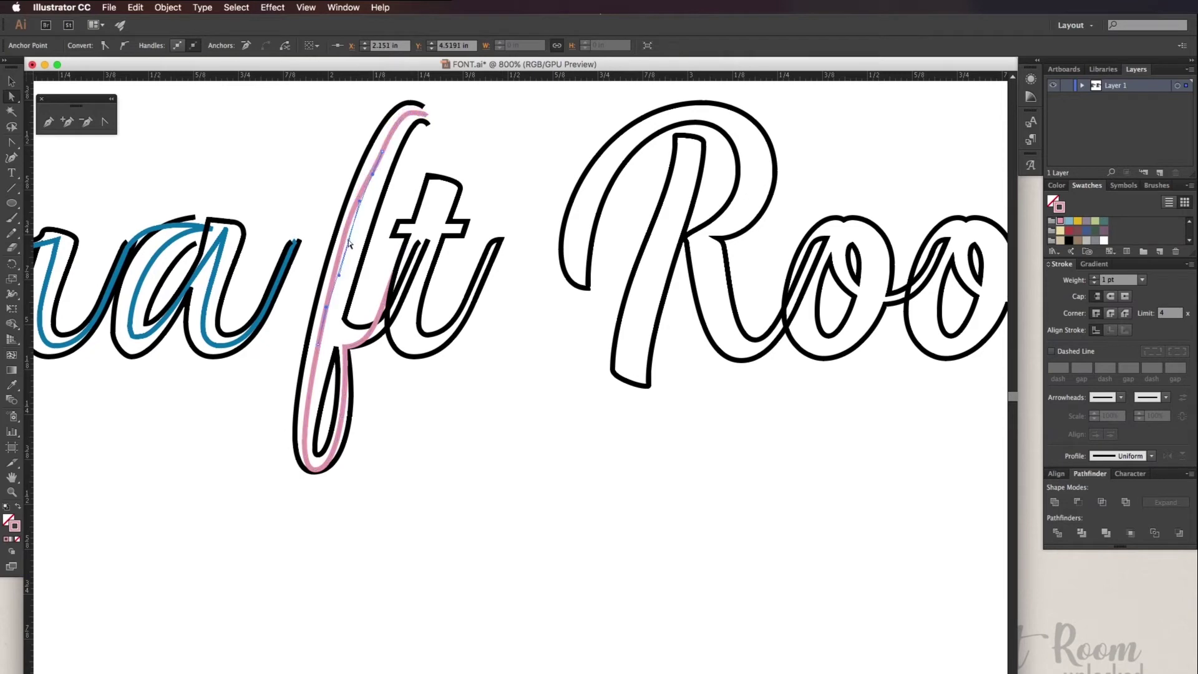
- Remove the surplus anchor from the pink line's stem and adjust the neighbouring handles to smooth the curve
click(86, 120)
click(104, 121)
drag(329, 307, 338, 254)
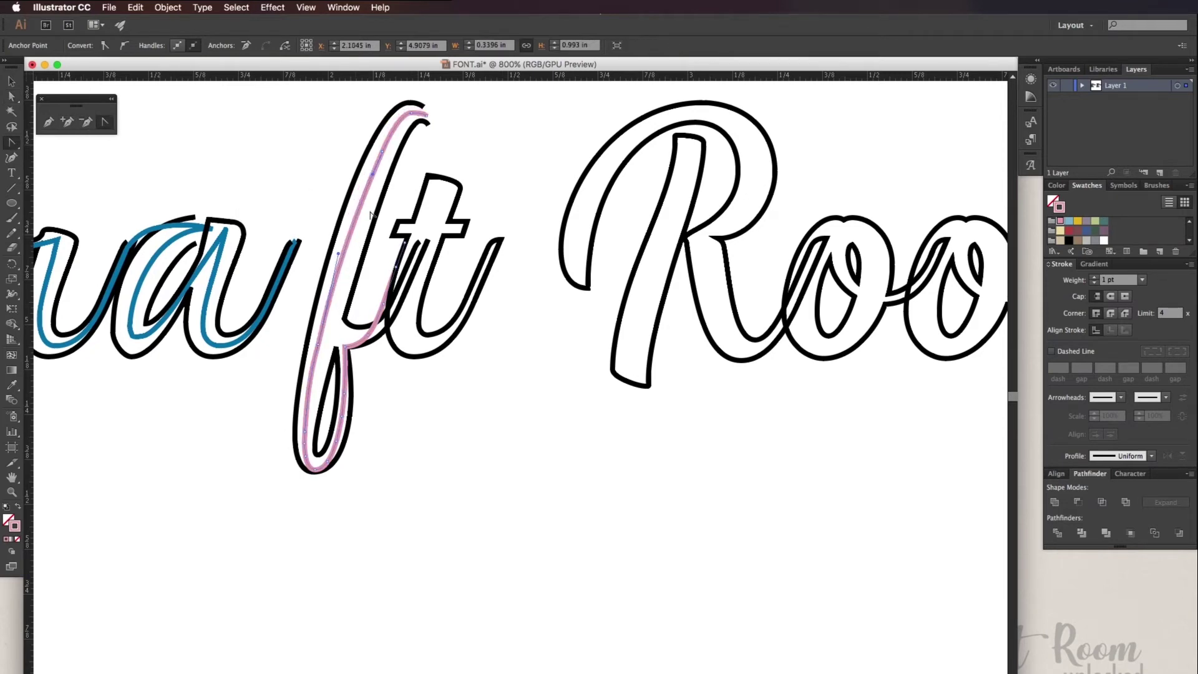
drag(373, 174, 363, 192)
drag(382, 151, 392, 133)
key(a)
- Centre the pink line's corner at the f's crossing and move its tail end inside the connecting stroke
click(343, 339)
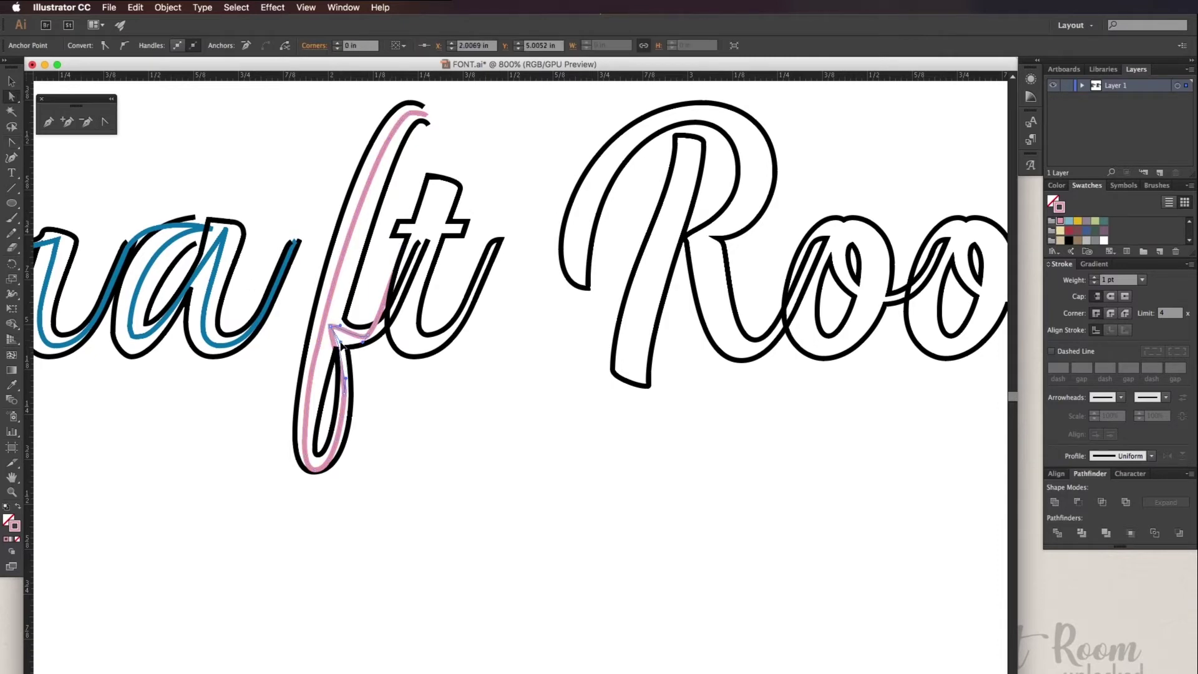
drag(377, 308, 414, 251)
click(373, 331)
click(381, 357)
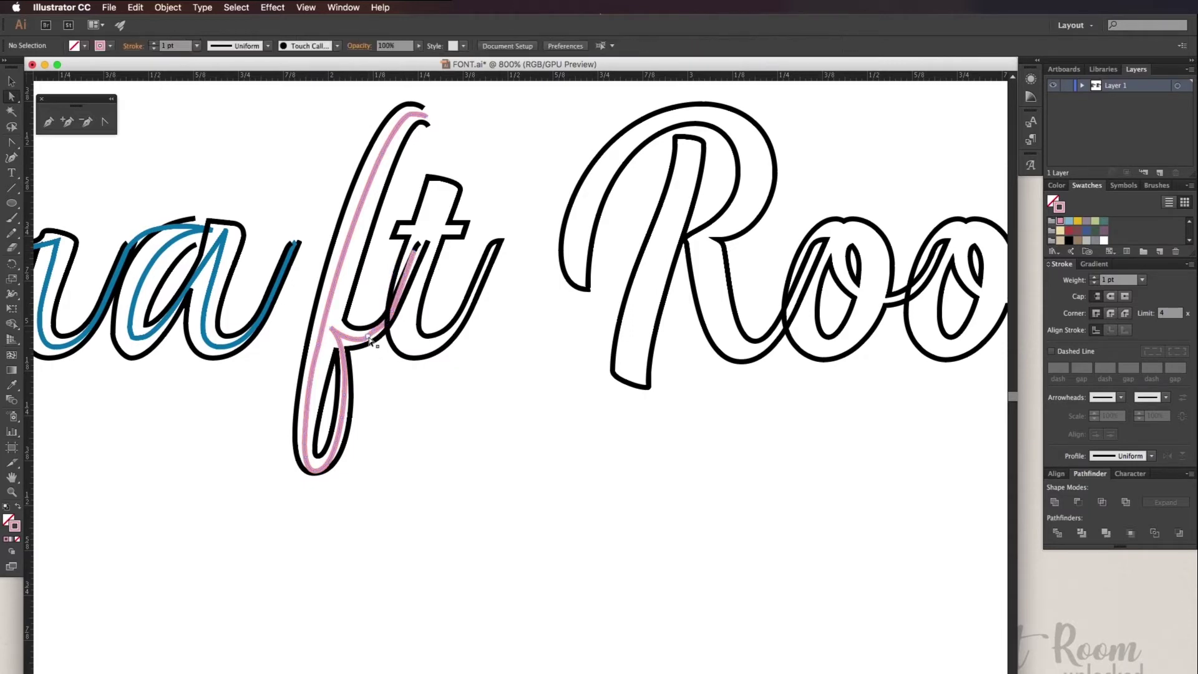
- Refine the anchors and end point of the pink connecting tail so it follows the middle of the f's exit stroke
drag(368, 336, 386, 327)
click(392, 335)
click(388, 312)
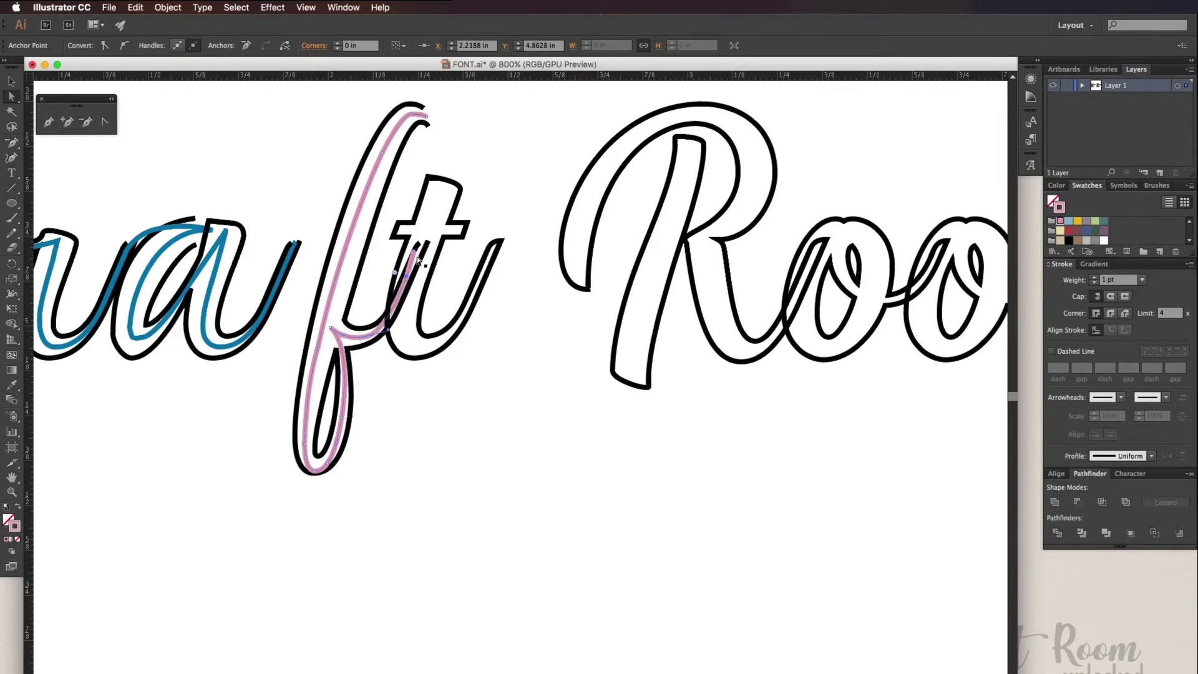
drag(413, 251, 422, 245)
scroll(437, 265, down, 1)
click(449, 268)
- Give the word "Room" in the bold script line a solid grey fill with no stroke
key(v)
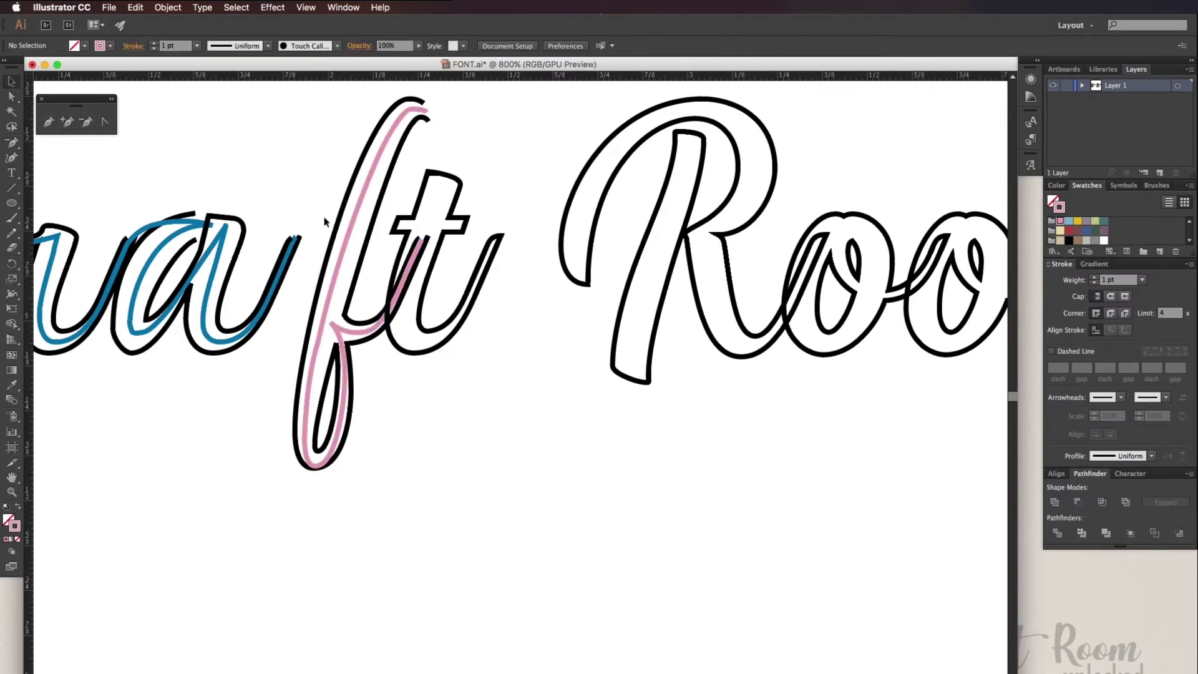
mouse_move(374, 334)
mouse_down()
mouse_move(392, 342)
mouse_move(364, 343)
mouse_up()
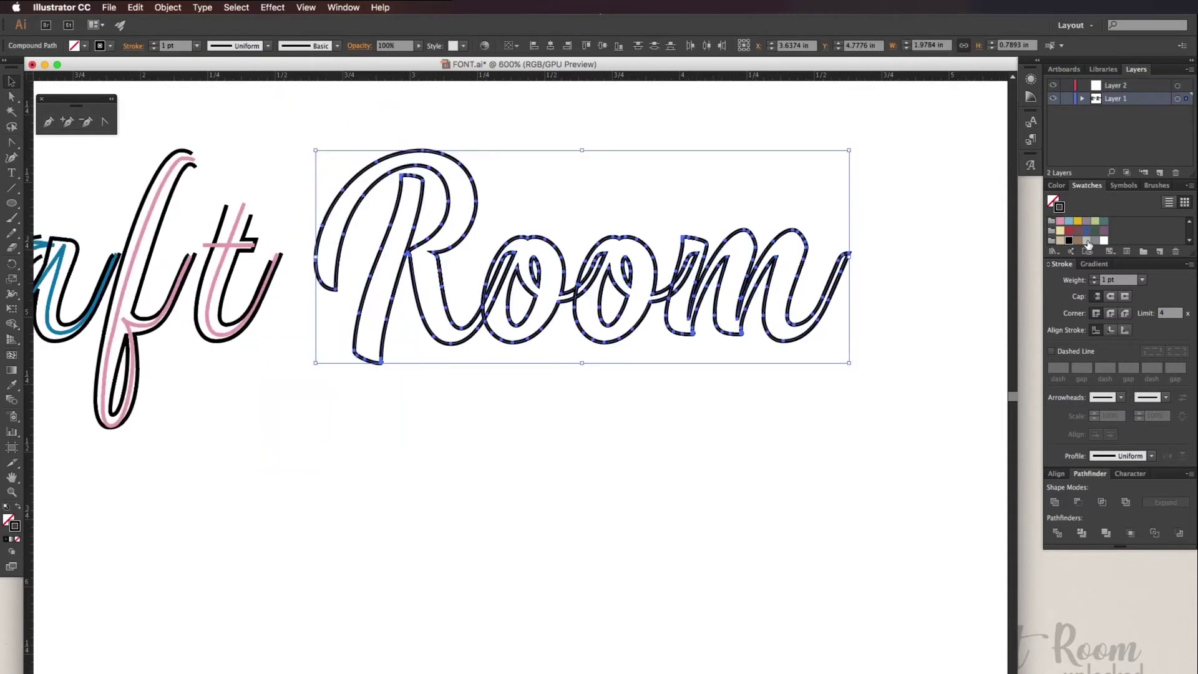
click(1096, 241)
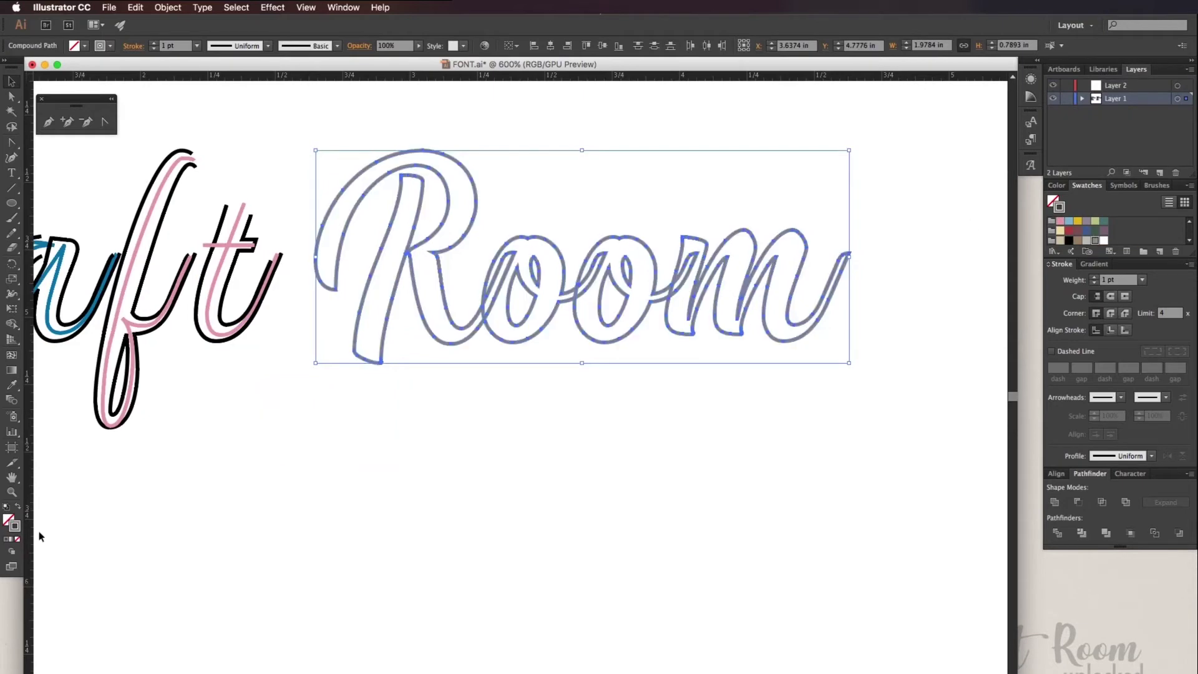
click(18, 509)
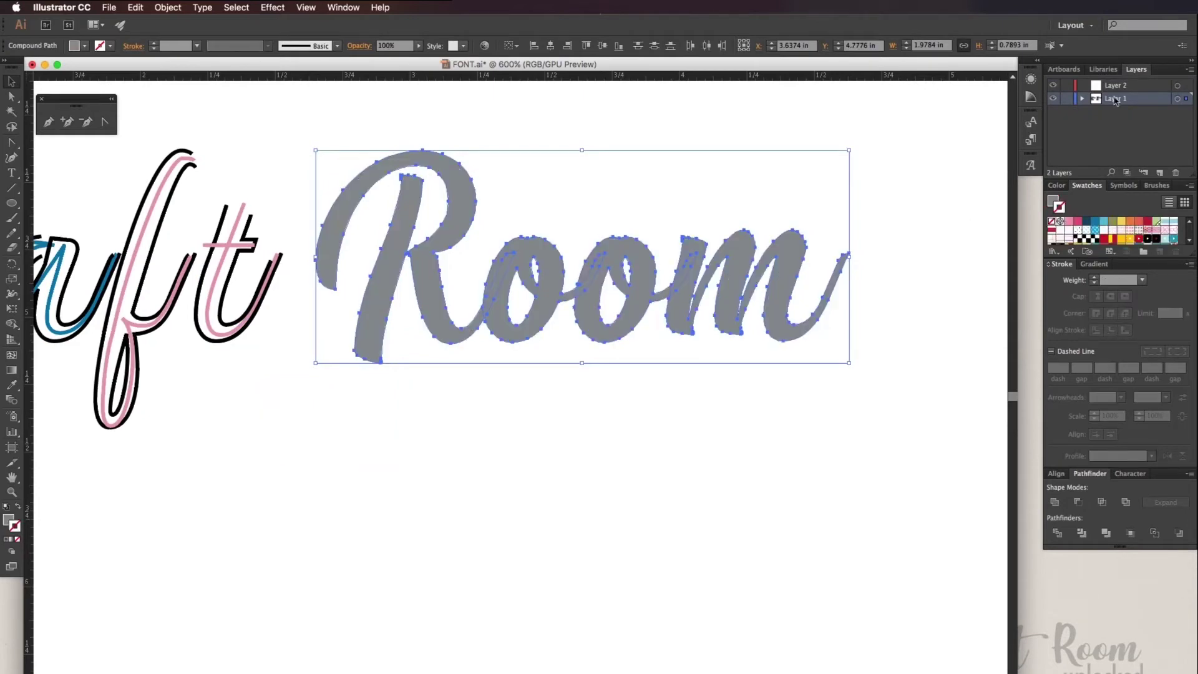
- Lock Layer 1 and trace the R's stem and the rest of "Room" on Layer 2 with black 1 pt Pencil lines
click(1069, 99)
click(1116, 86)
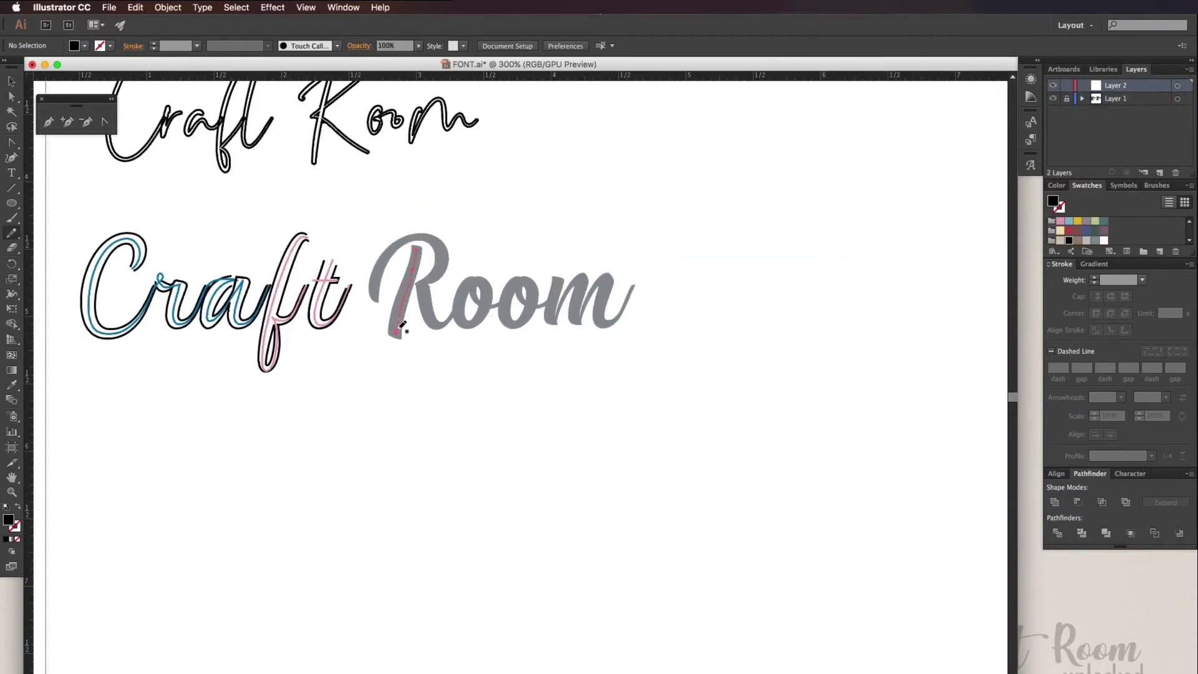
drag(399, 330, 397, 333)
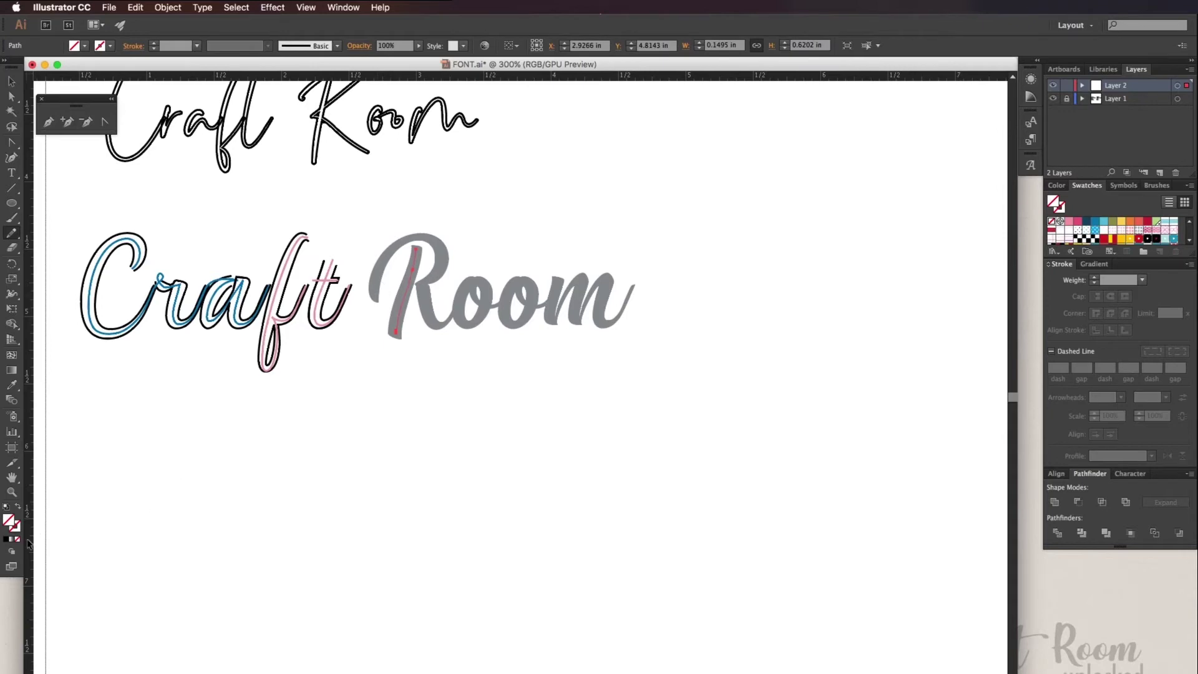
click(6, 541)
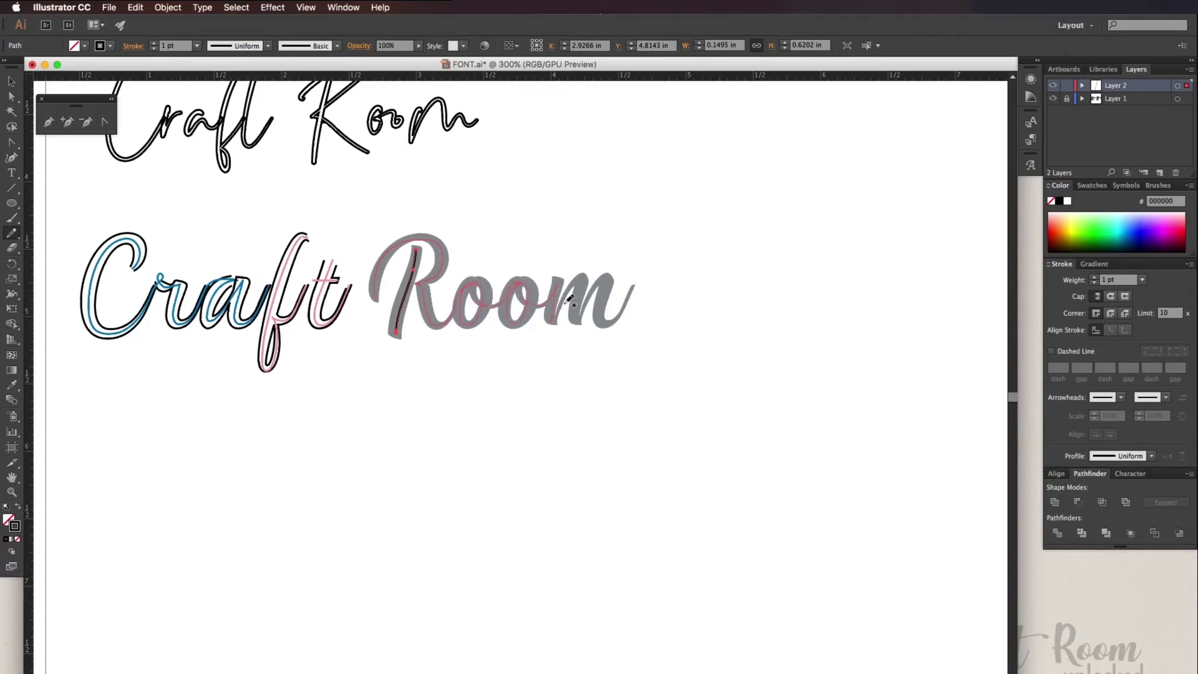
drag(632, 291, 629, 292)
- Smooth the two sharp arch peaks of the m in the black "Room" trace by converting their corner anchors to curves
scroll(524, 308, up, 3)
click(105, 122)
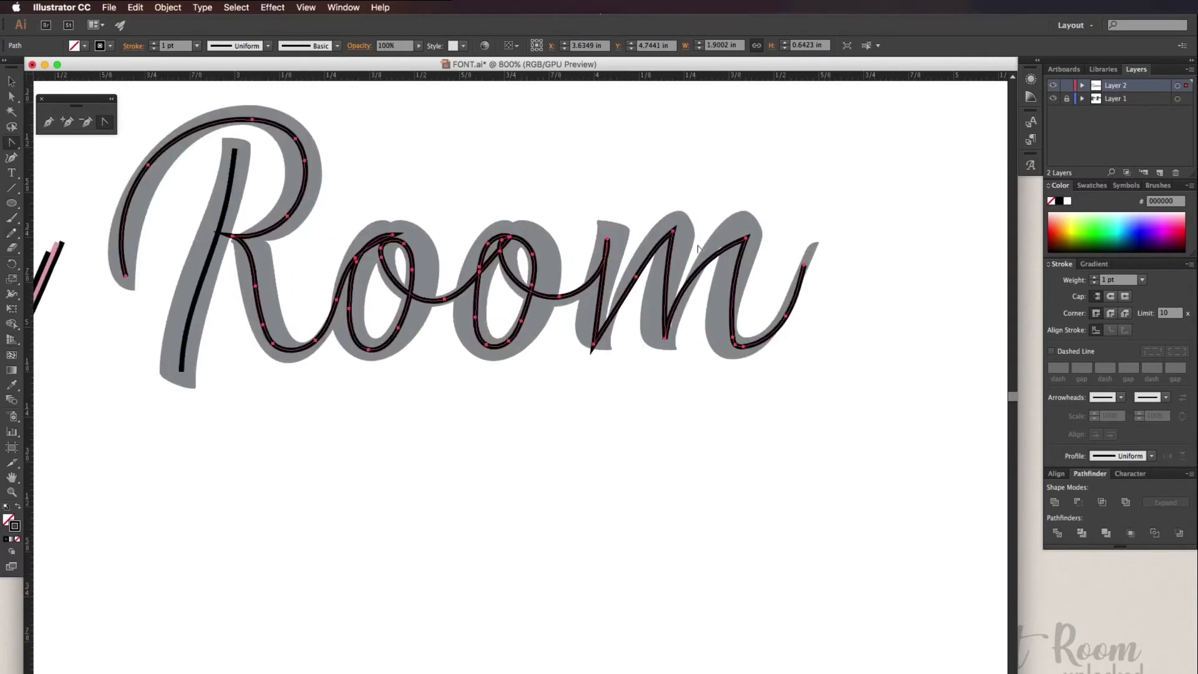
click(674, 236)
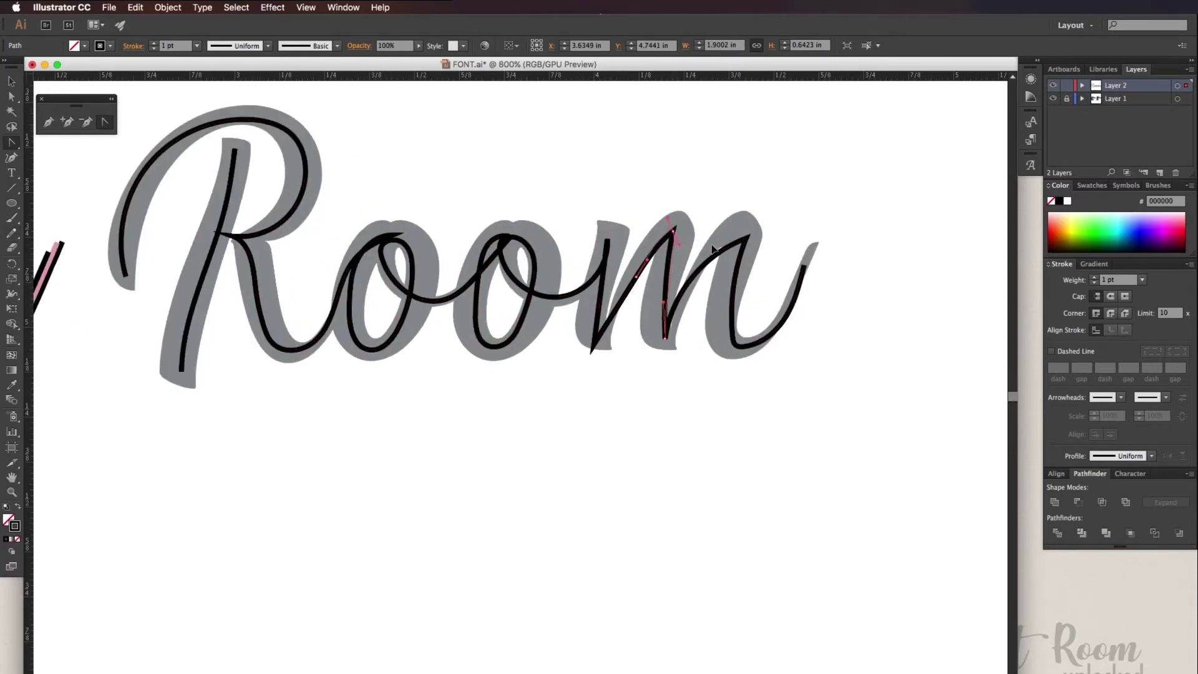
click(749, 241)
click(747, 240)
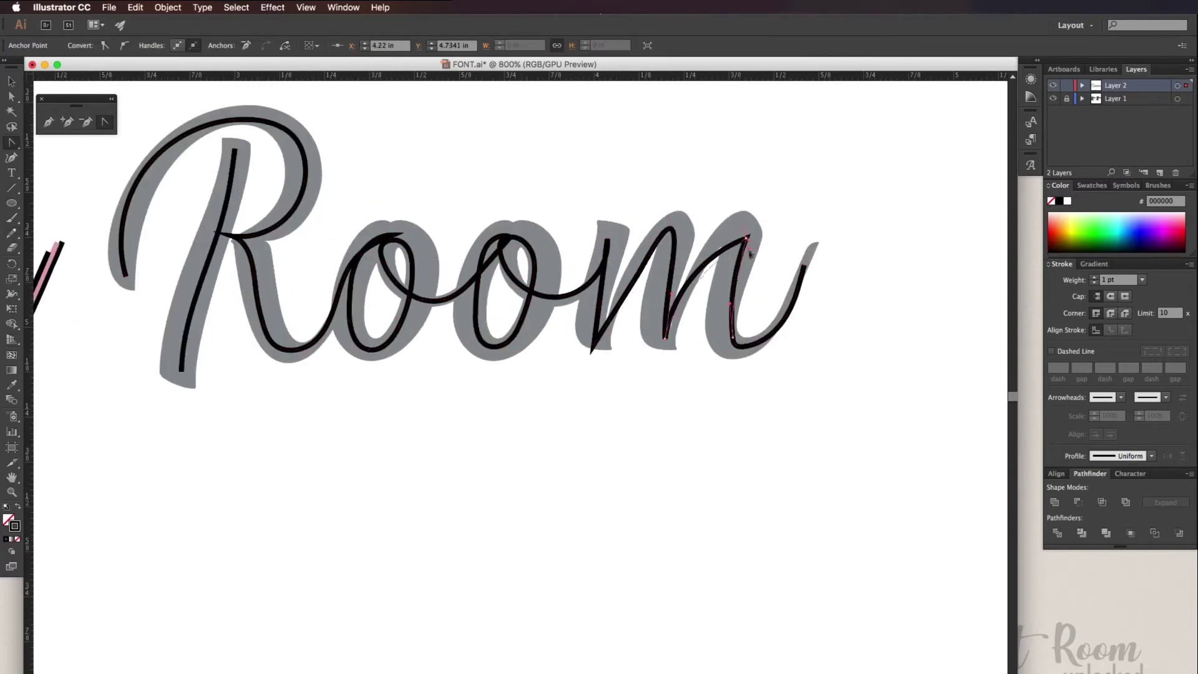
drag(749, 253, 748, 253)
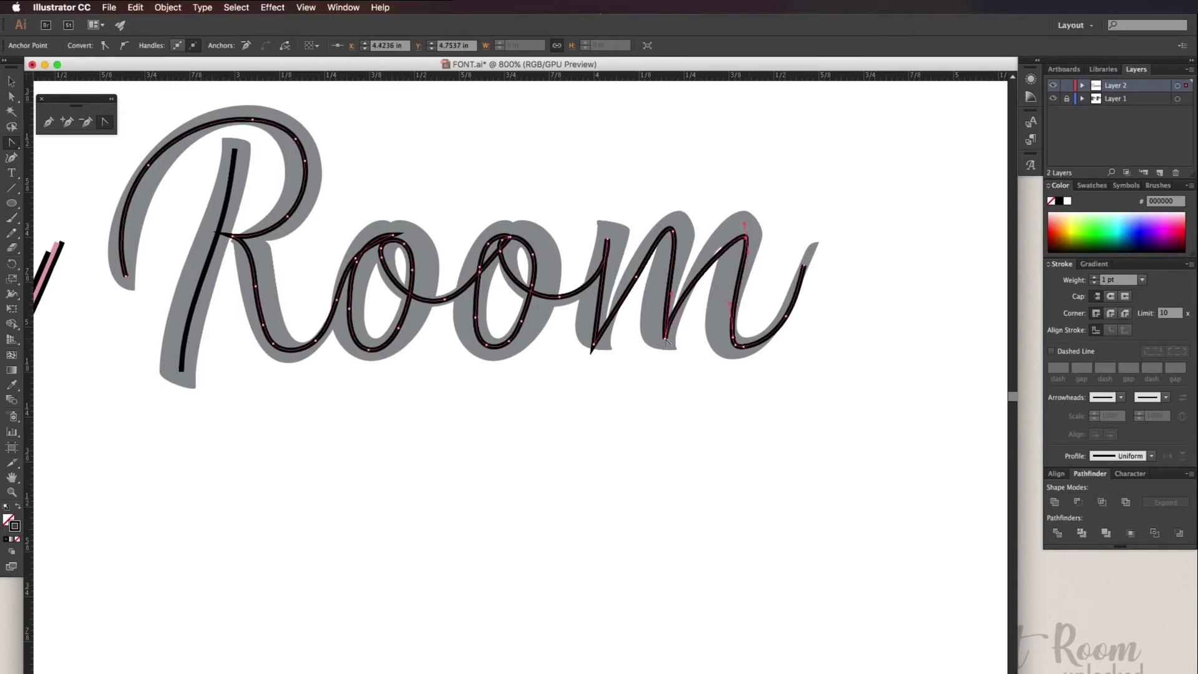
- Move the anchor at the base of the m's exit curve slightly left to centre it in the grey letter
key(super)
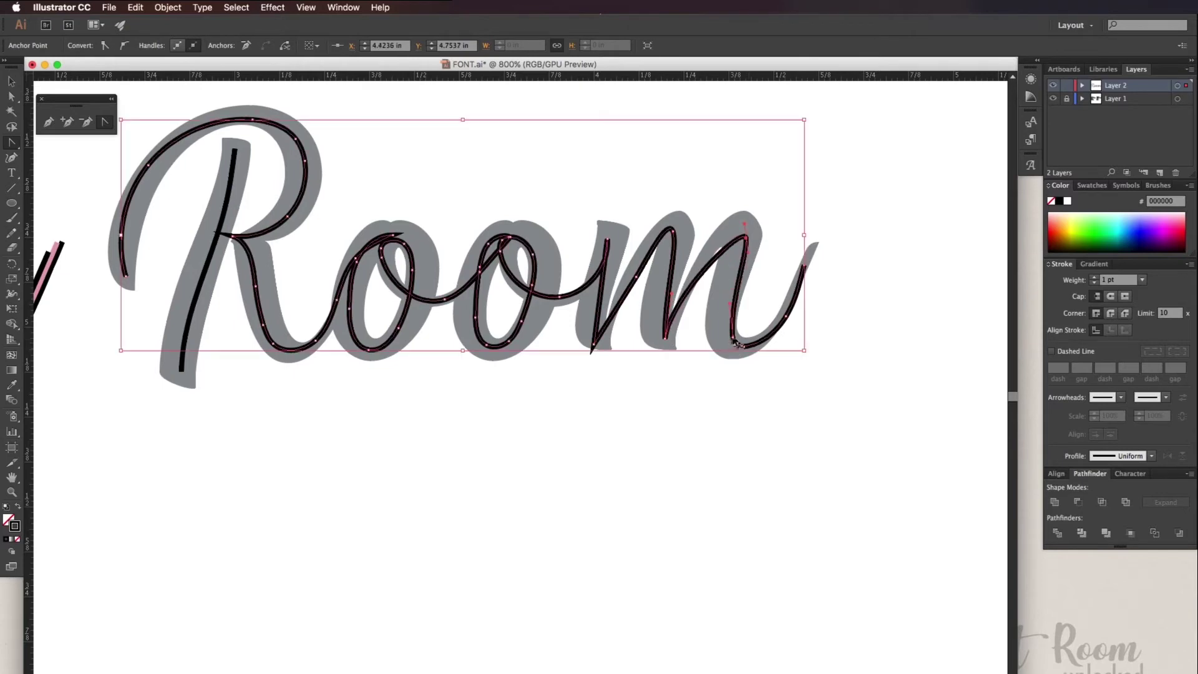
click(13, 97)
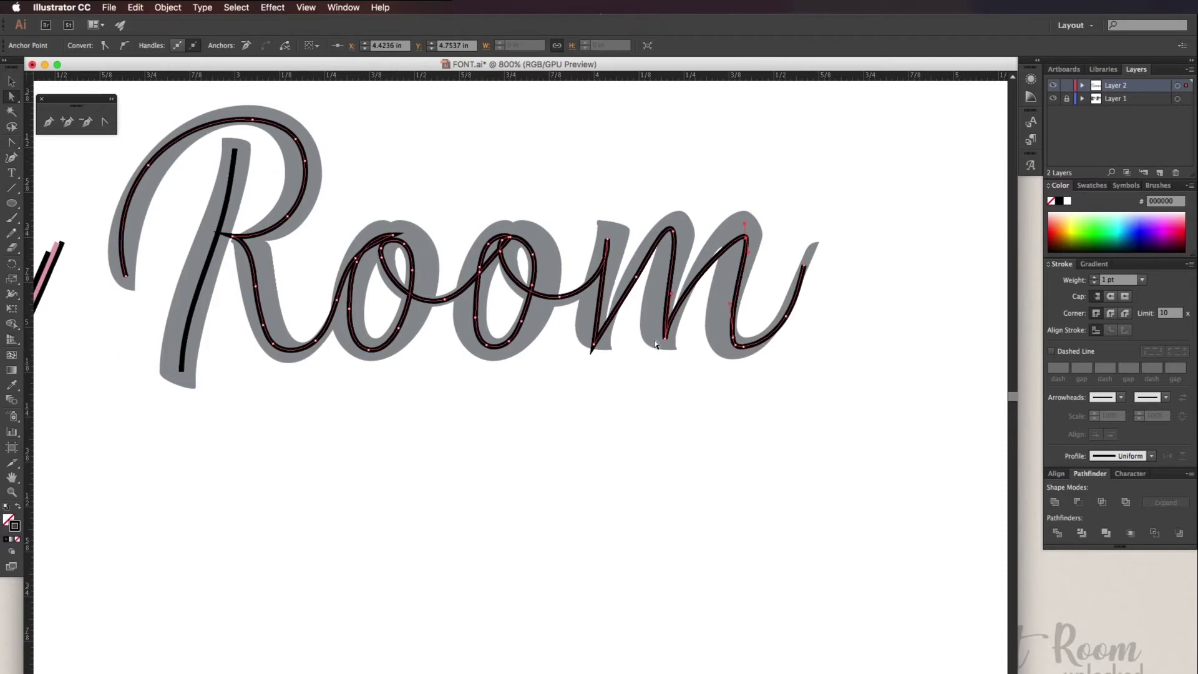
click(743, 348)
drag(743, 346, 731, 347)
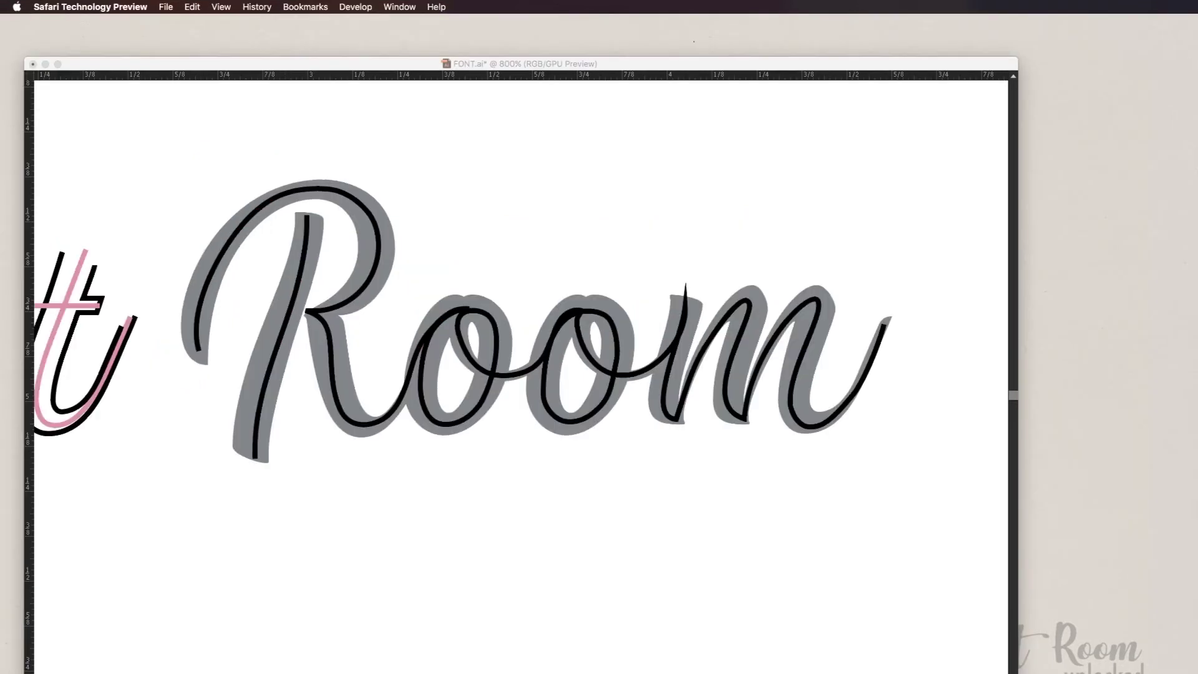
- Switch to Safari Technology Preview and look up the pricing on the Calligraphr website
drag(918, 673, 352, 11)
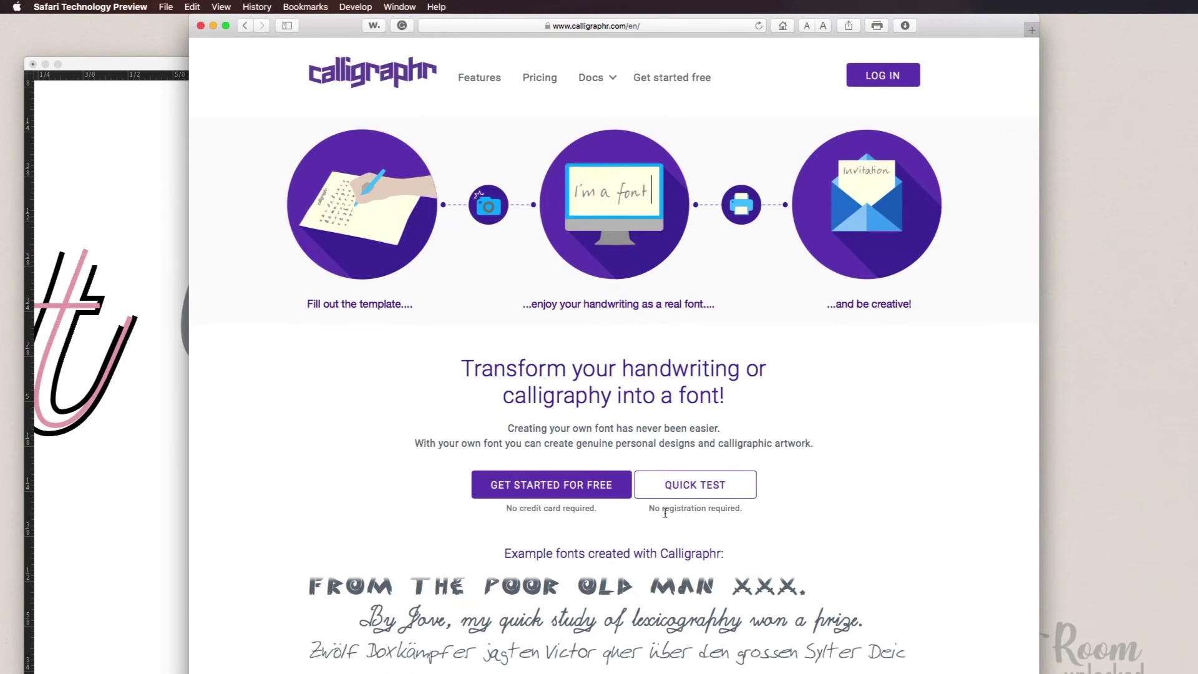
click(540, 77)
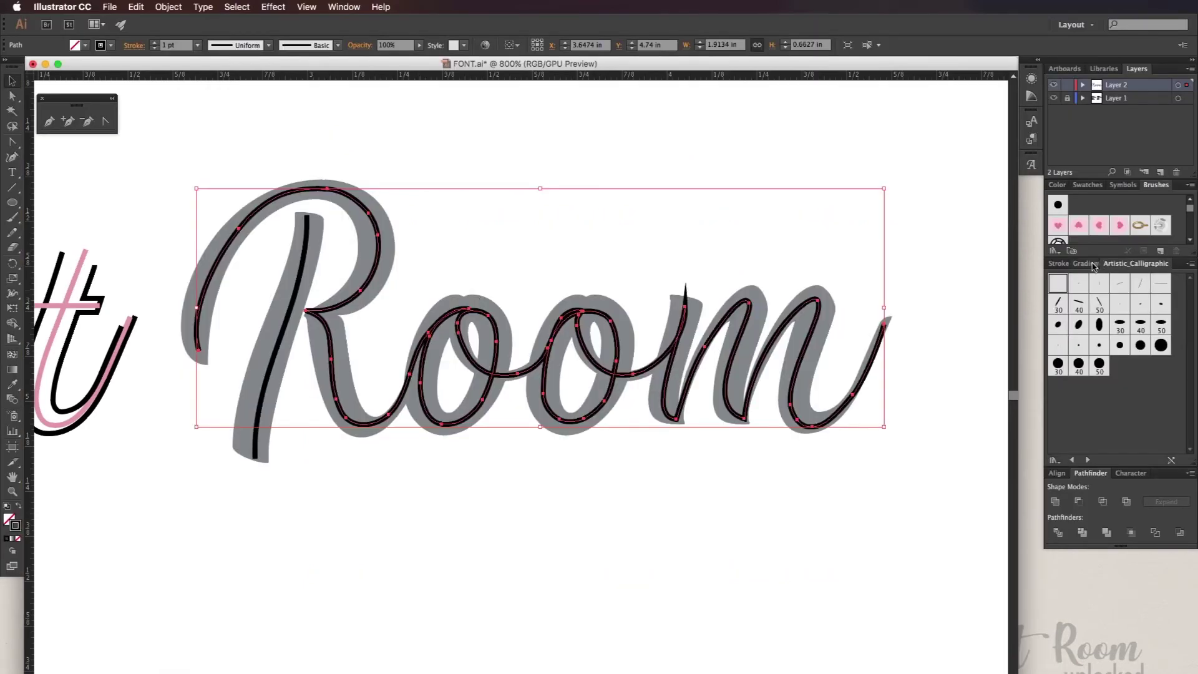
- Load the Artistic_Calligraphic brush library and apply its 3 pt. Flat brush to the "Room" centre lines
click(1077, 266)
click(1059, 263)
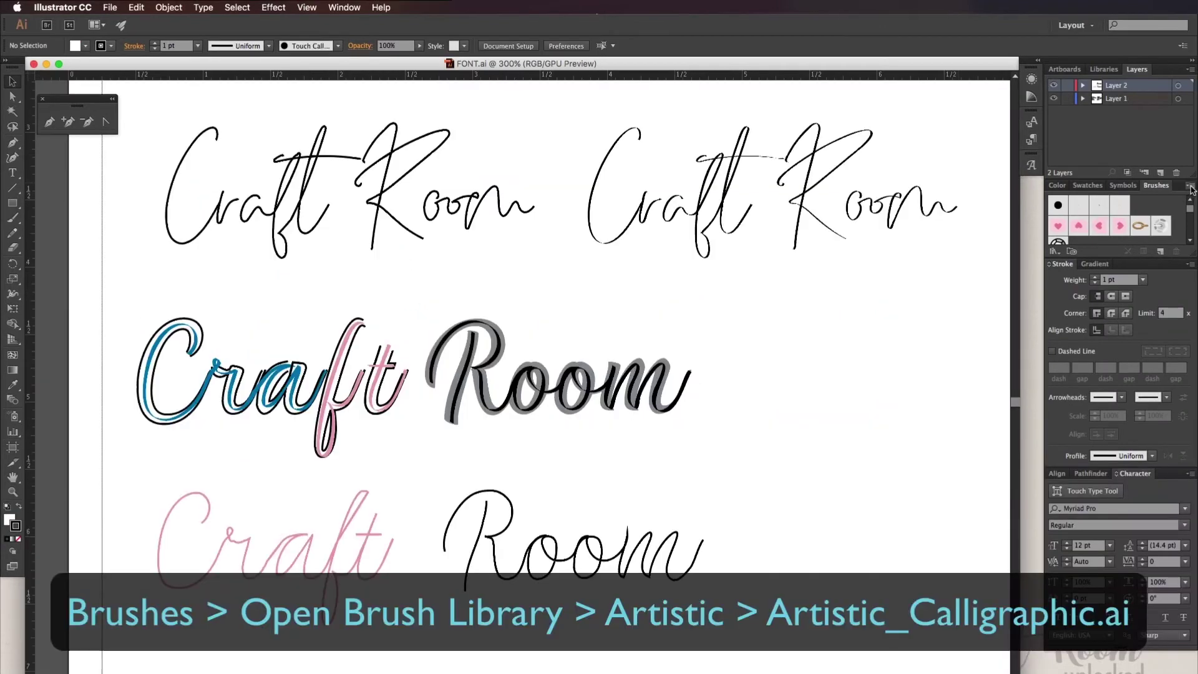
click(1190, 185)
mouse_move(1117, 398)
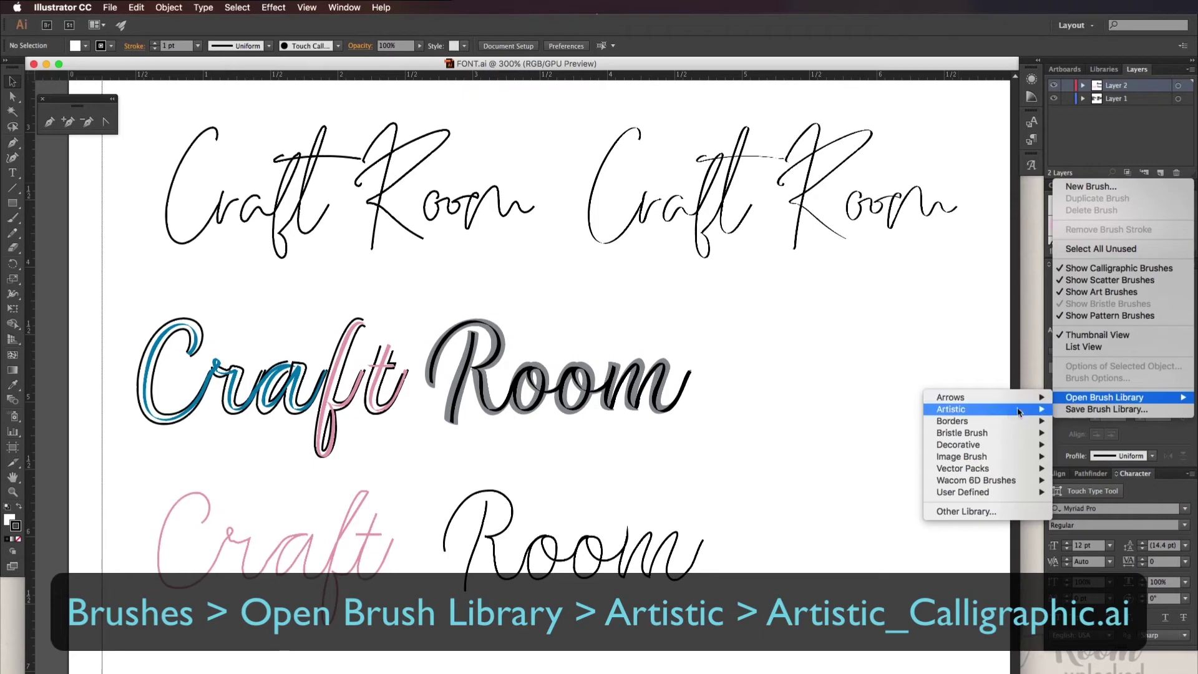
mouse_move(1005, 414)
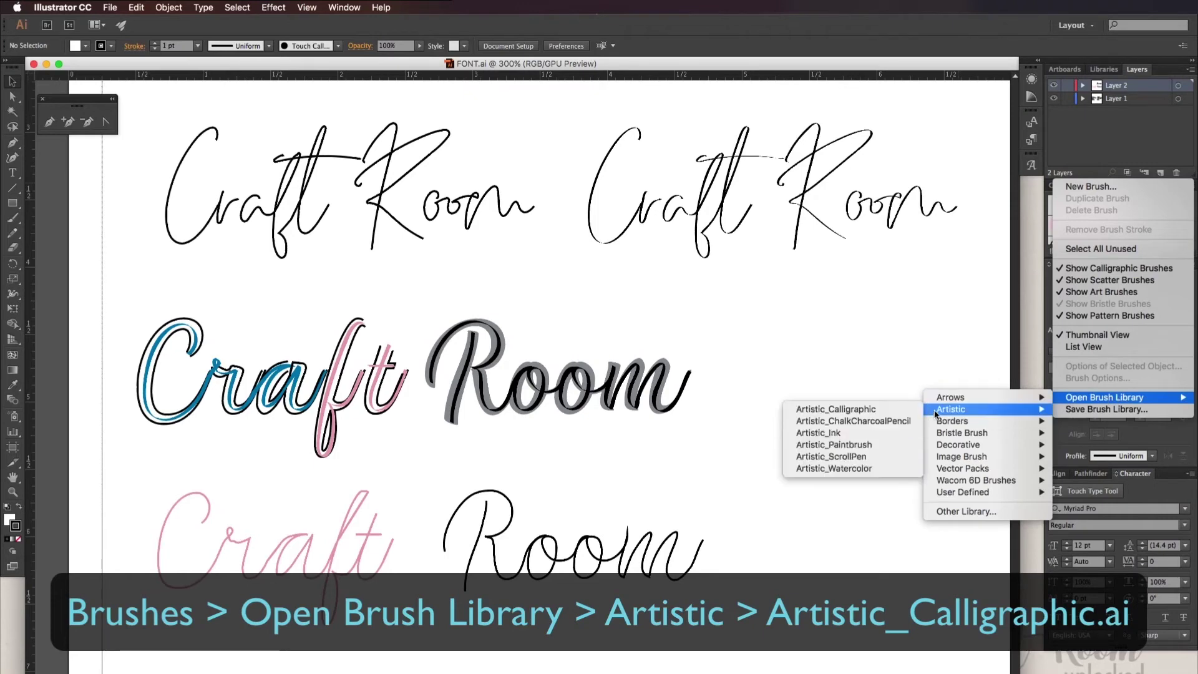
click(899, 410)
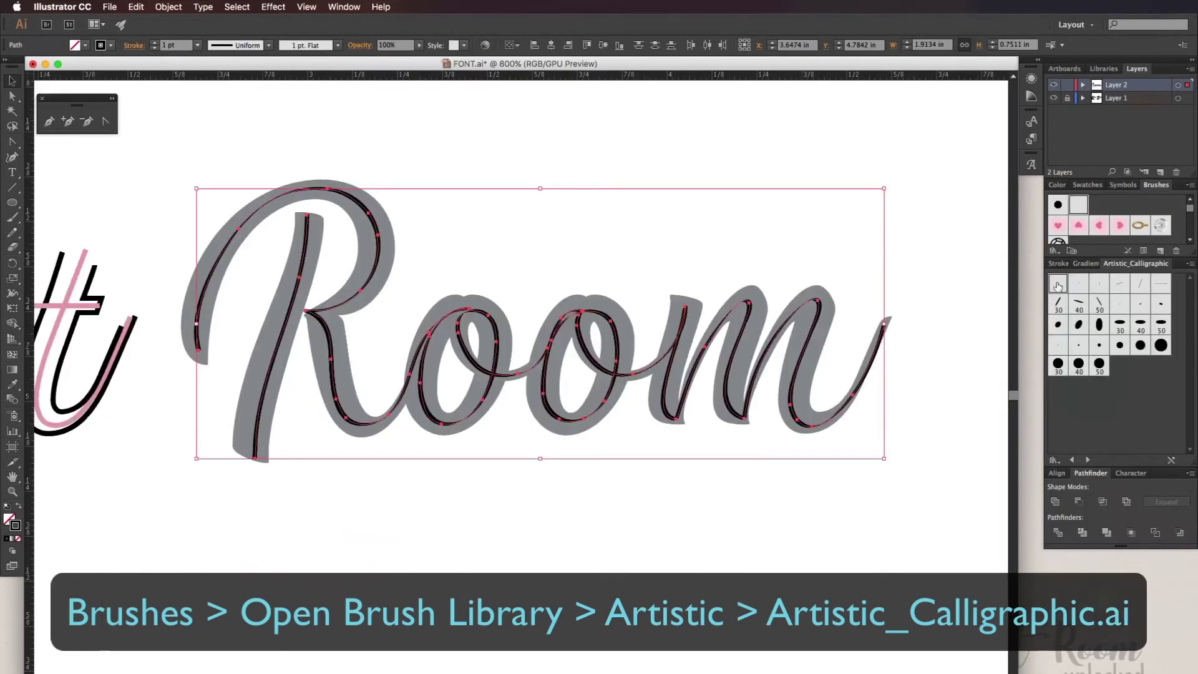
click(1078, 285)
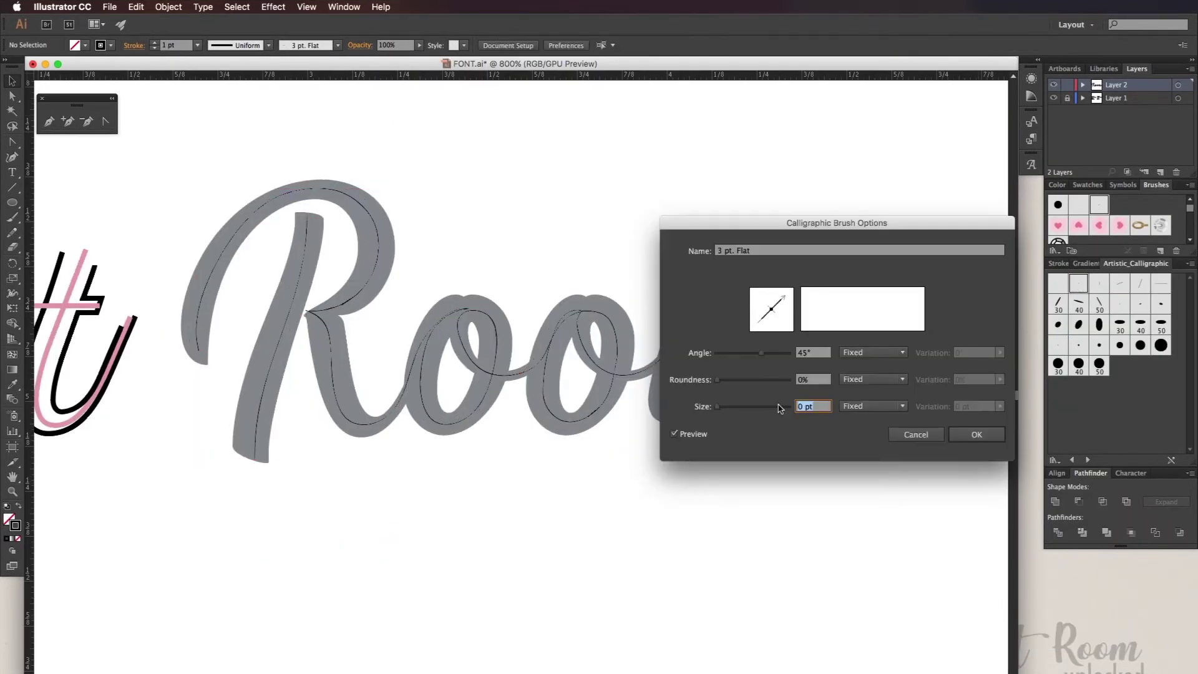
- Set the 3 pt. Flat calligraphic brush's size to 2 pt and its angle to 60°
text(2)
key(Tab)
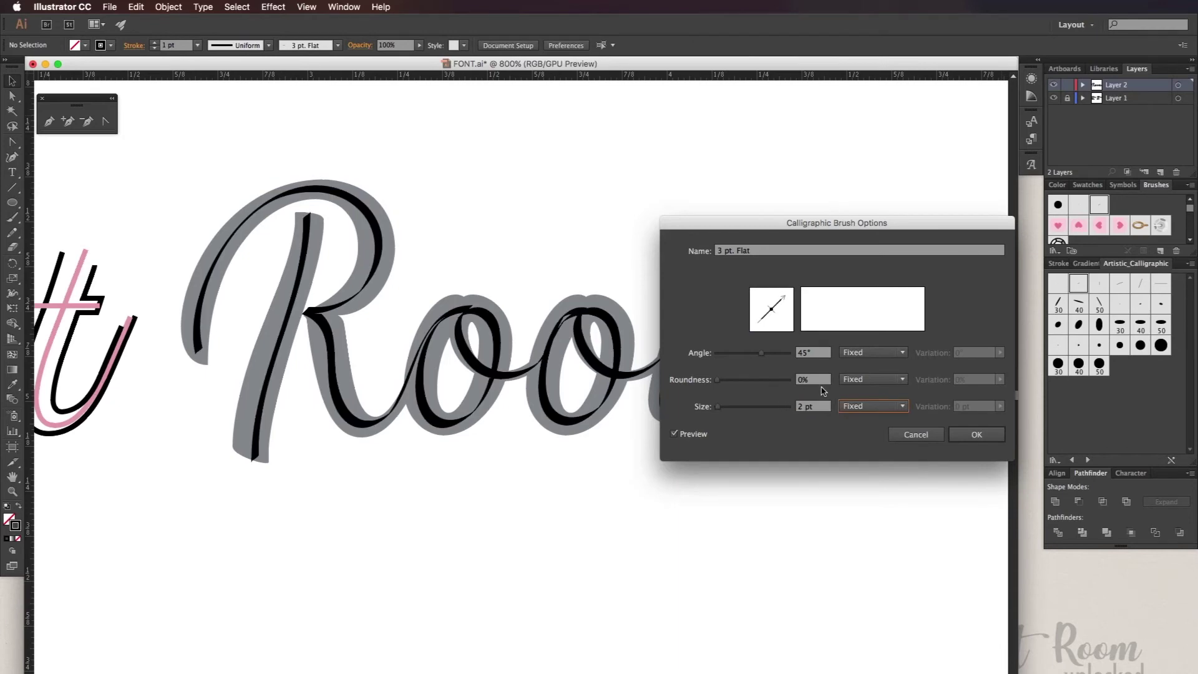
click(818, 354)
text(60)
key(Tab)
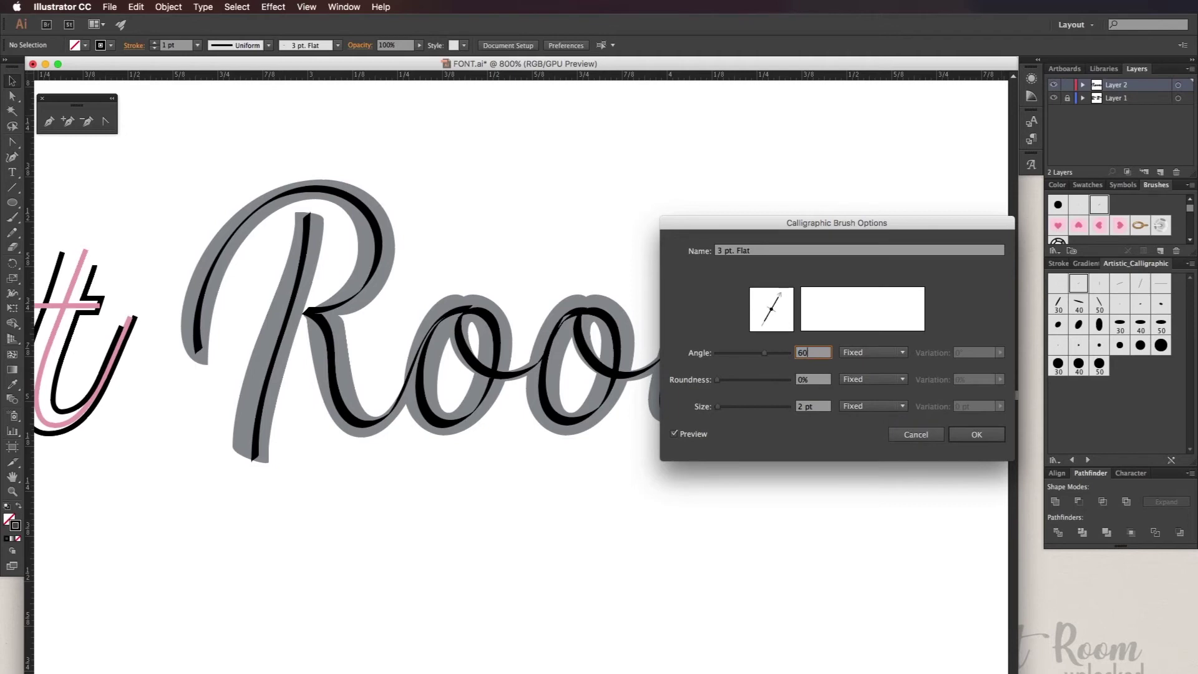
- Try angles of 90° and 75° for the 3 pt. Flat calligraphic brush
key(shift+Tab)
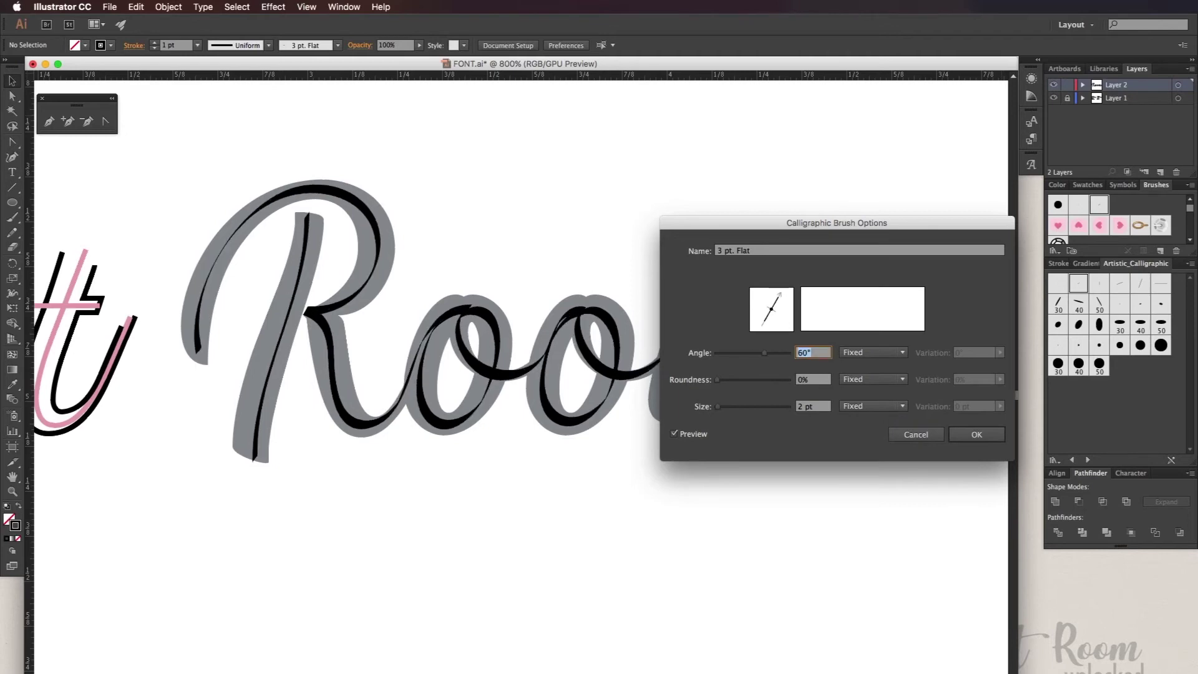
text(90)
key(Tab)
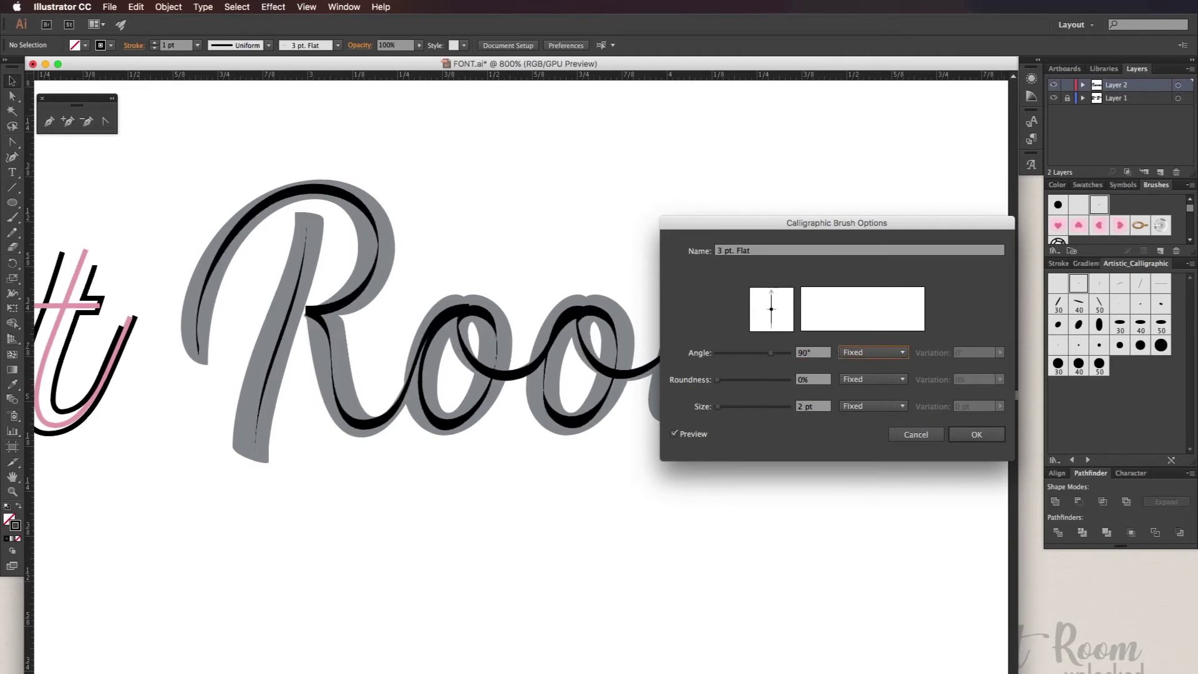
key(shift+Tab)
text(75)
key(Tab)
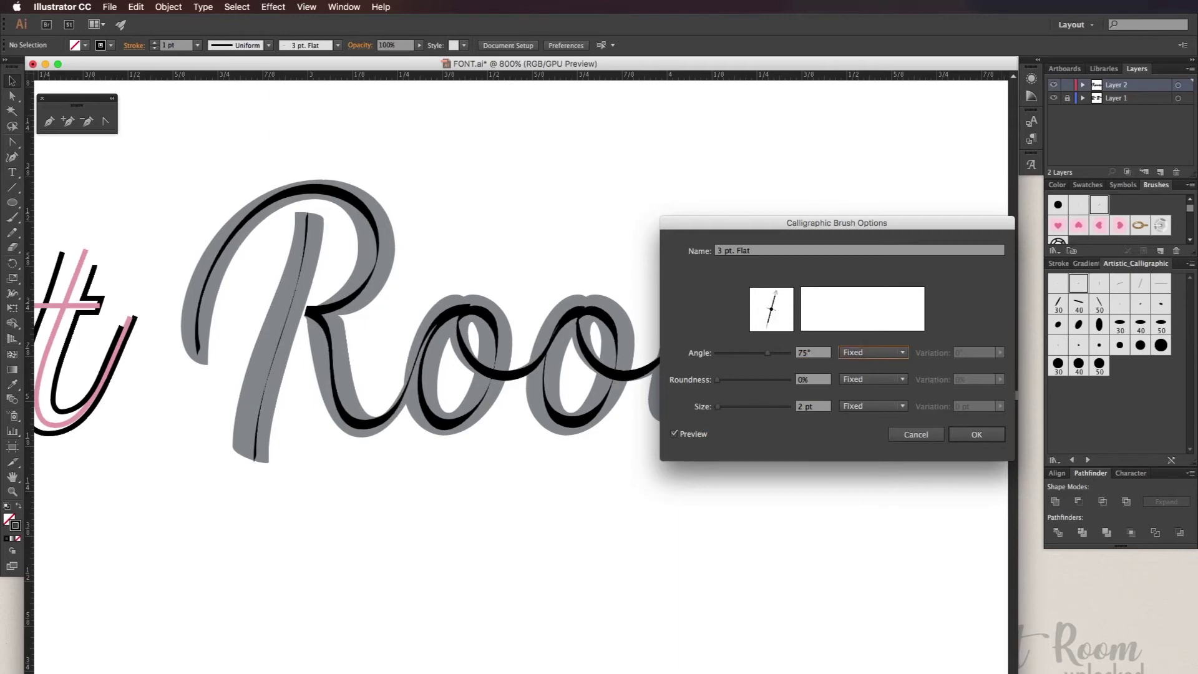
- Set the 3 pt. Flat calligraphic brush's angle to 40°
key(shift+Tab)
text(40)
key(Tab)
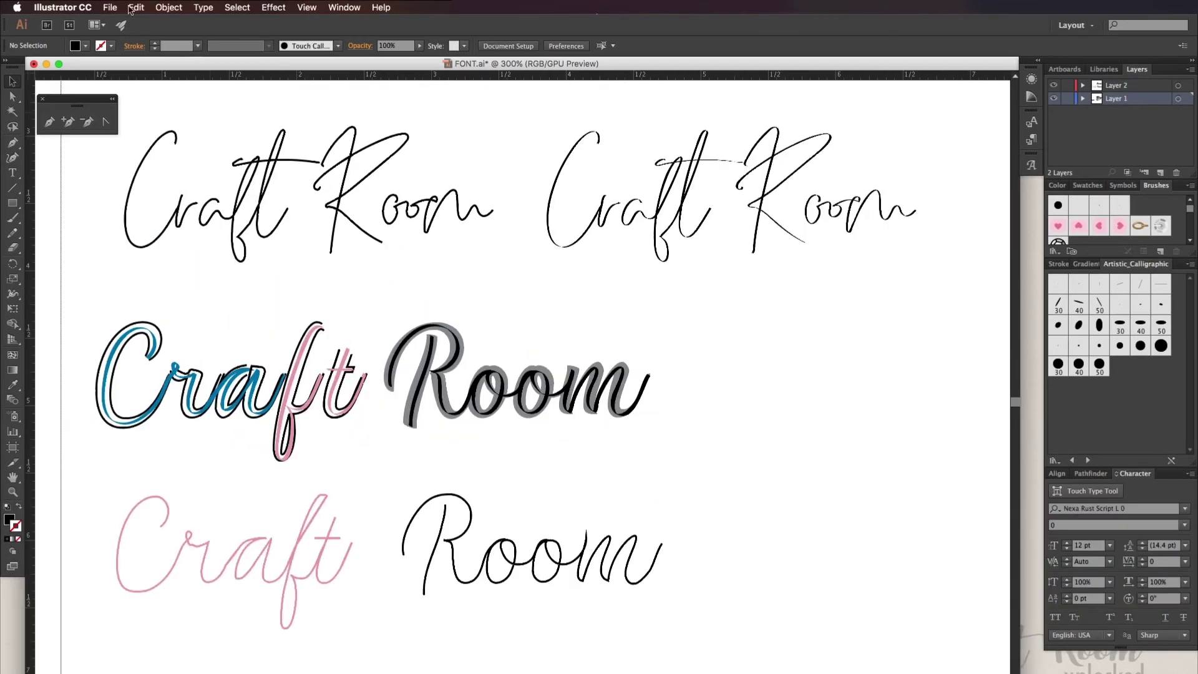
- Save the document as FONT.ai in Adobe Illustrator format in the CDS Font folder
click(110, 6)
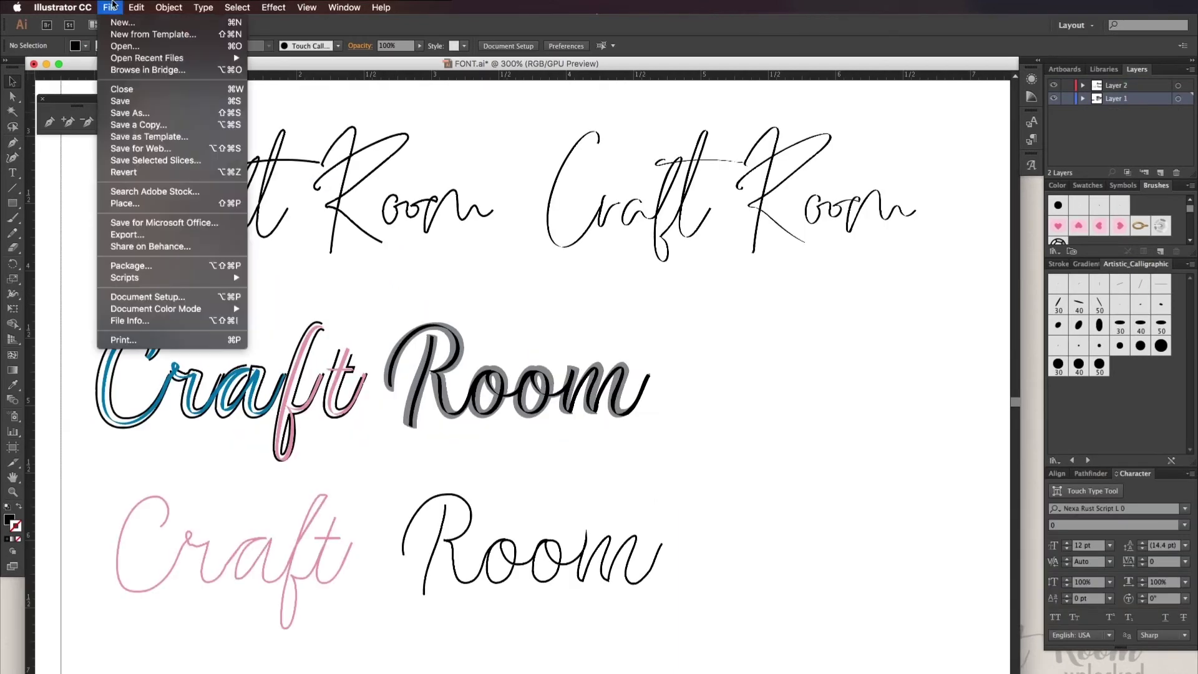
click(136, 112)
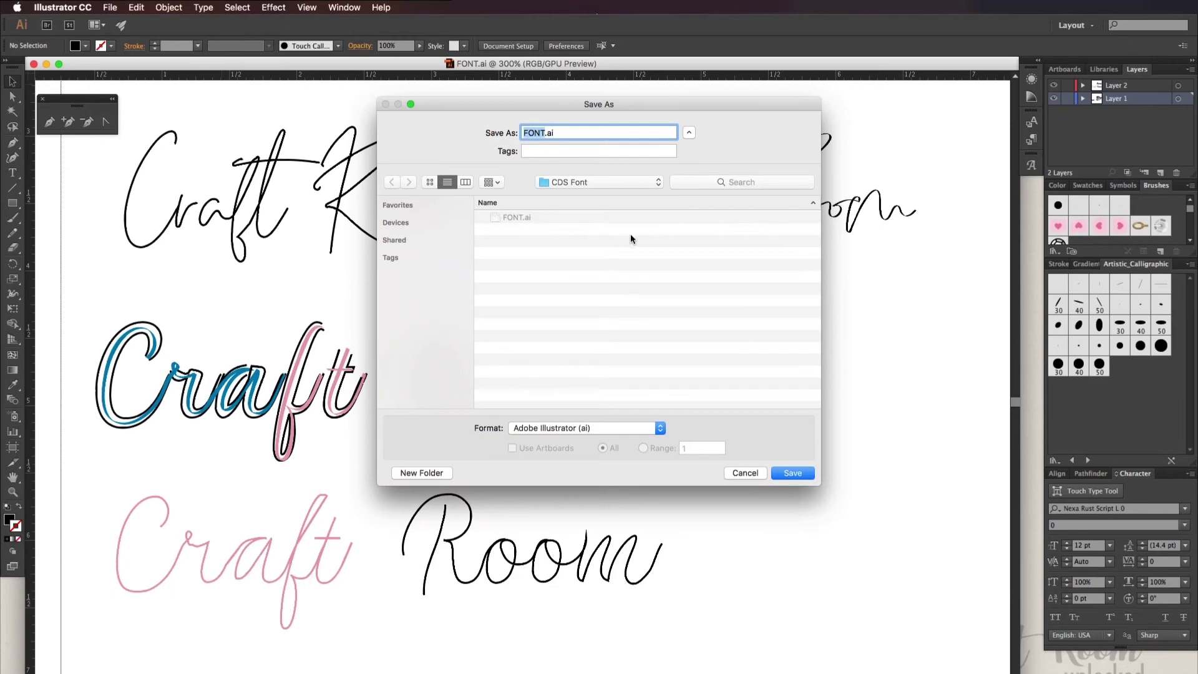
key(Return)
click(719, 496)
scroll(719, 496, left, 10)
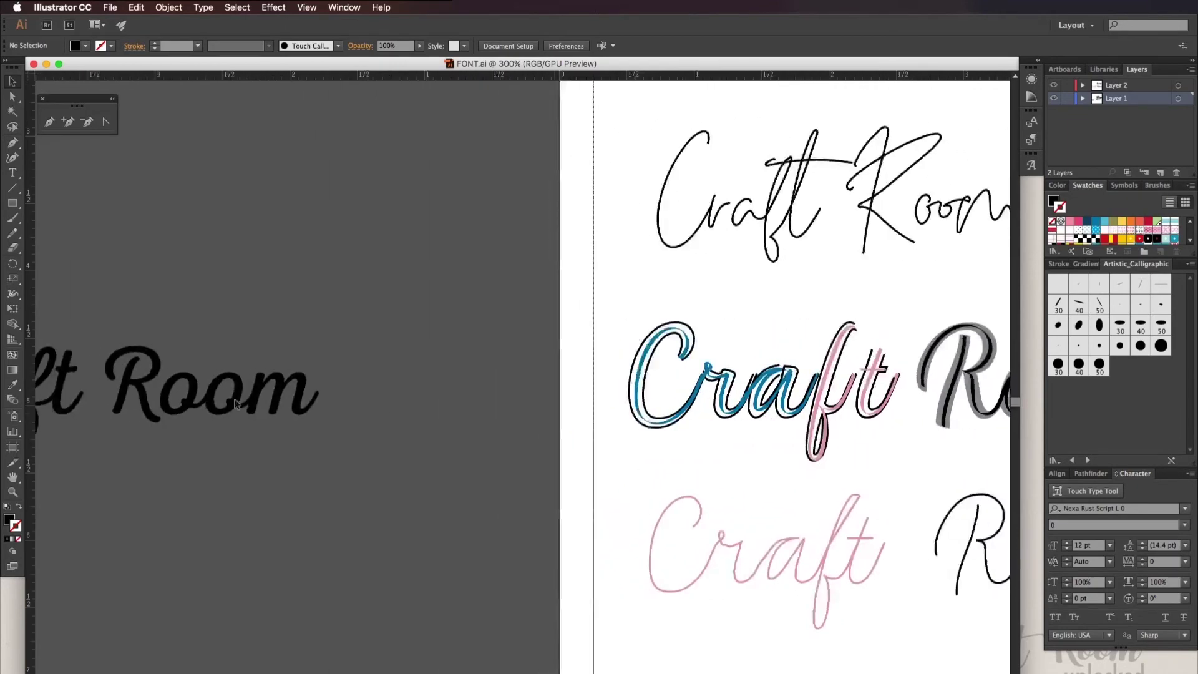
drag(328, 403, 466, 403)
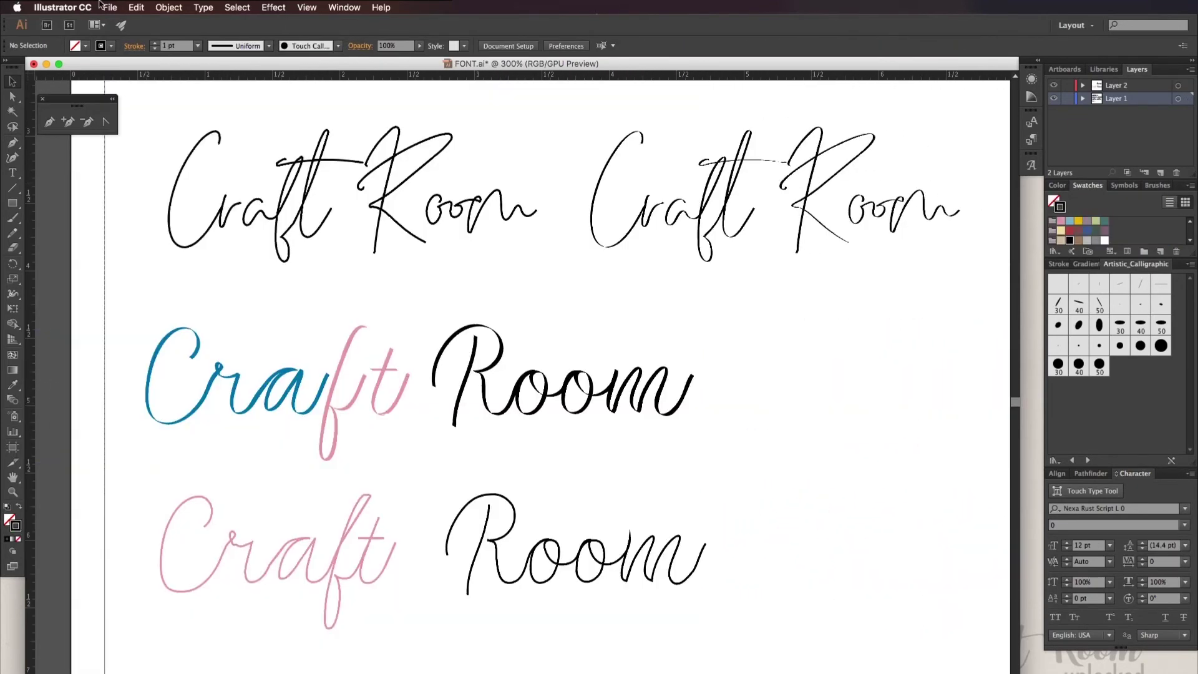
- Save the finished lettering as FONT.svg in SVG format, using the SVG 1.1 profile with linked images
click(109, 7)
click(136, 112)
click(613, 431)
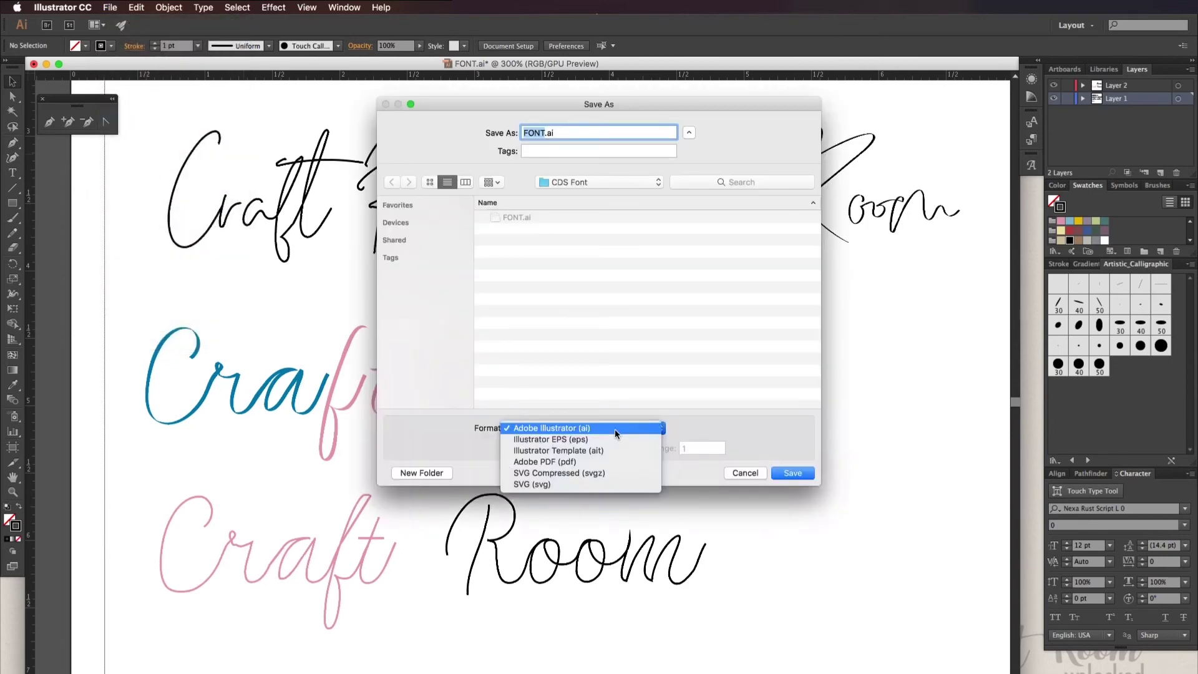
click(607, 487)
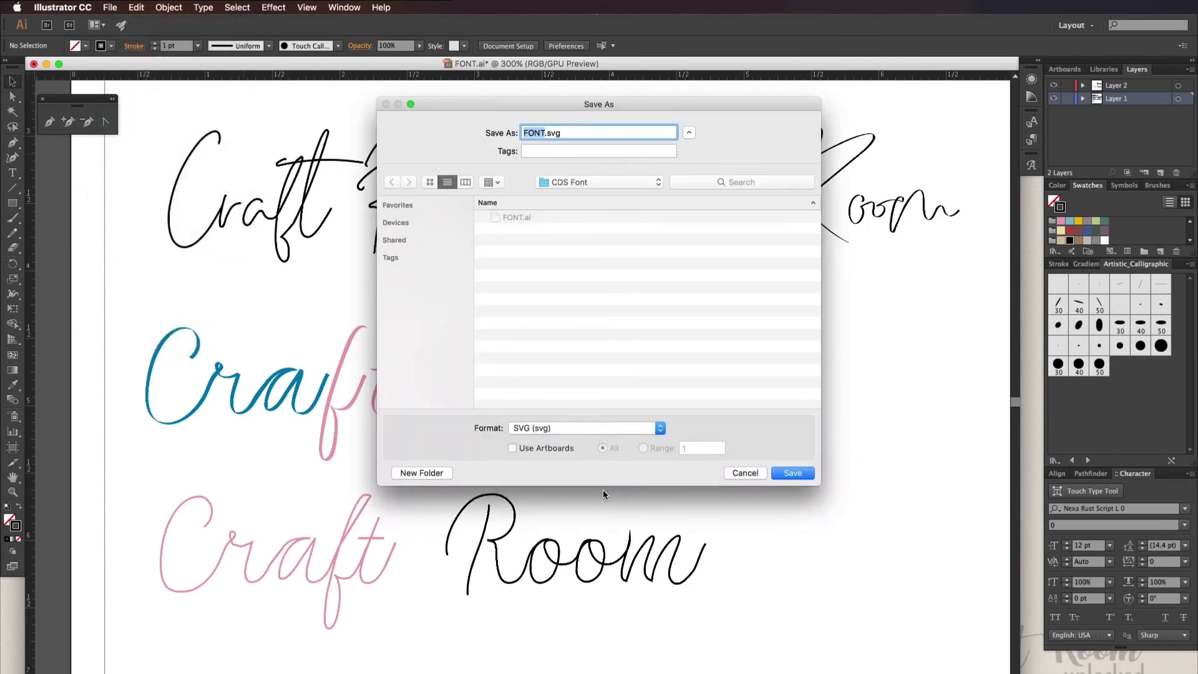
click(794, 474)
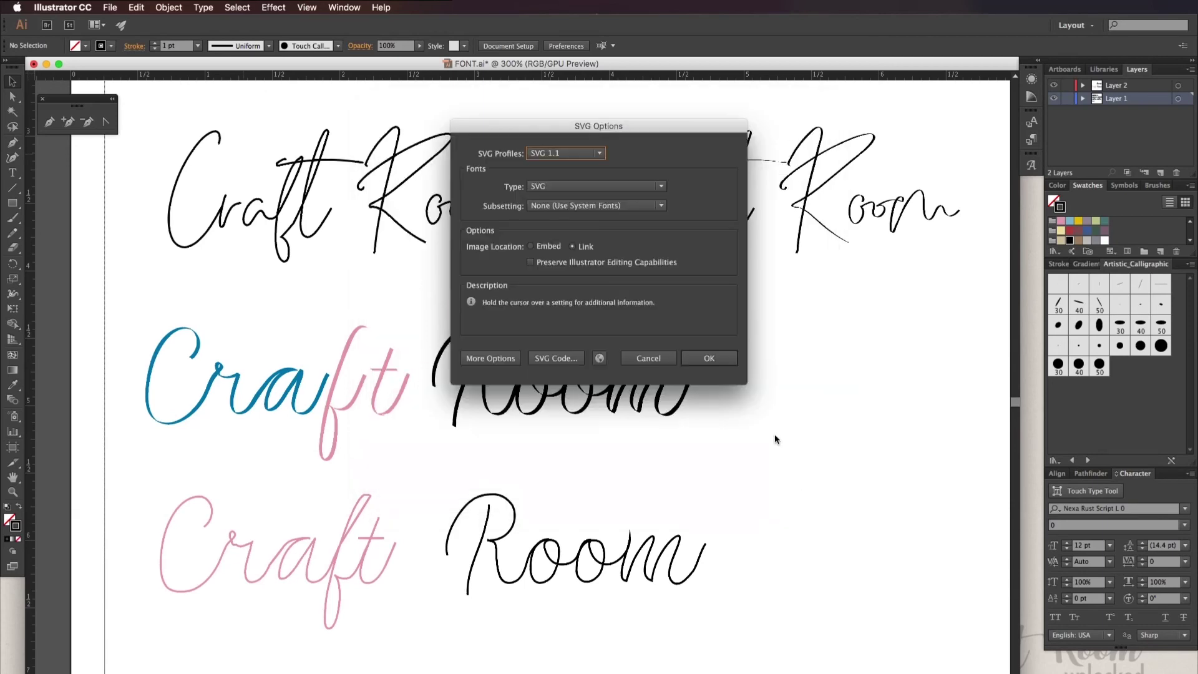
click(710, 358)
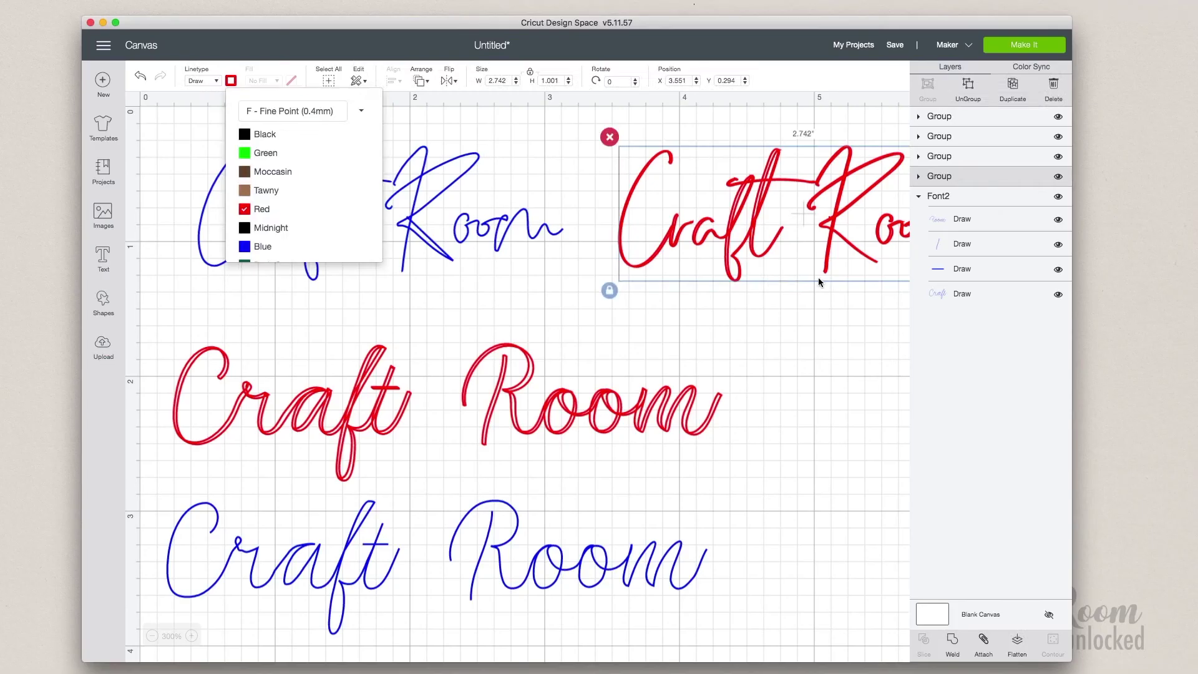
- In Cricut Design Space, close the pen colour choices and deselect the red "Craft Room" group
click(832, 277)
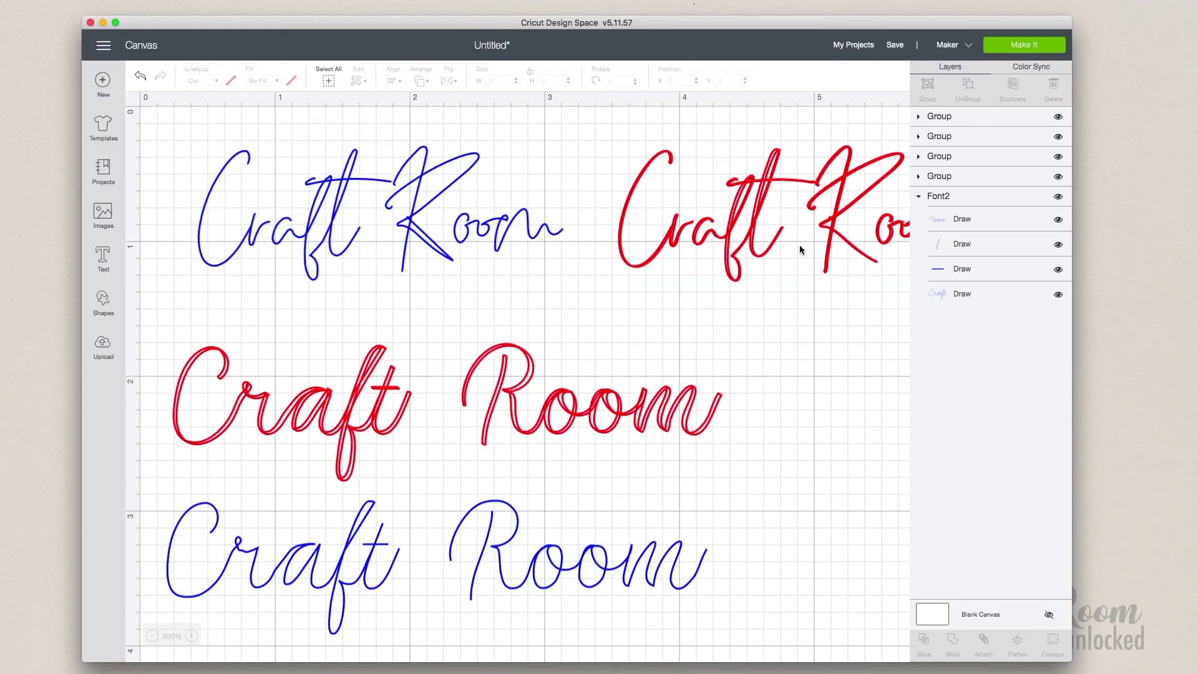